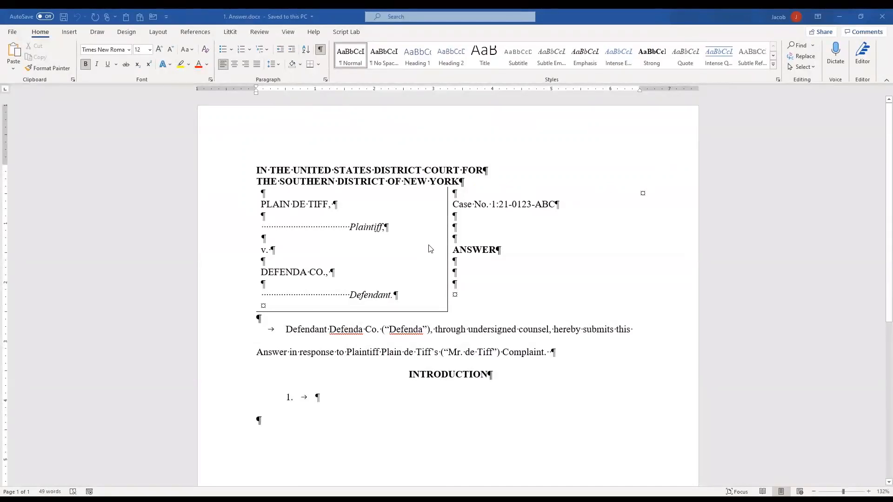
Enable the Developer tab in the ribbon customization options and switch to it
left_click(15, 35)
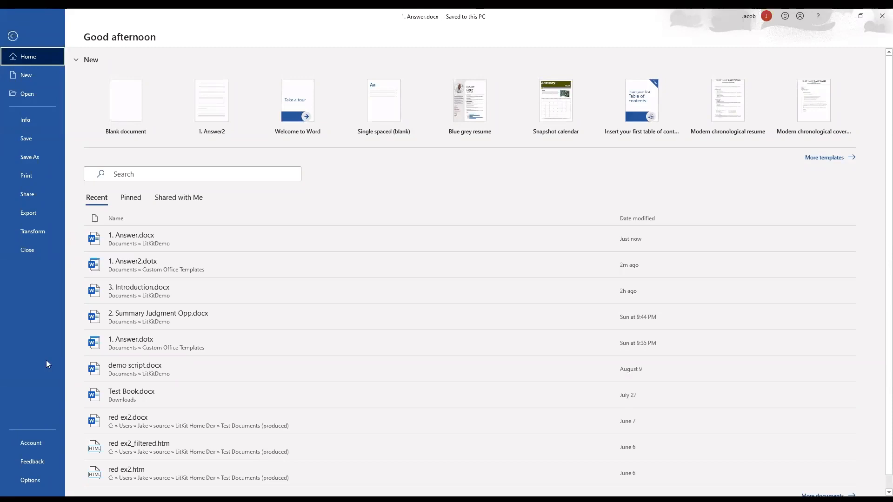
left_click(29, 480)
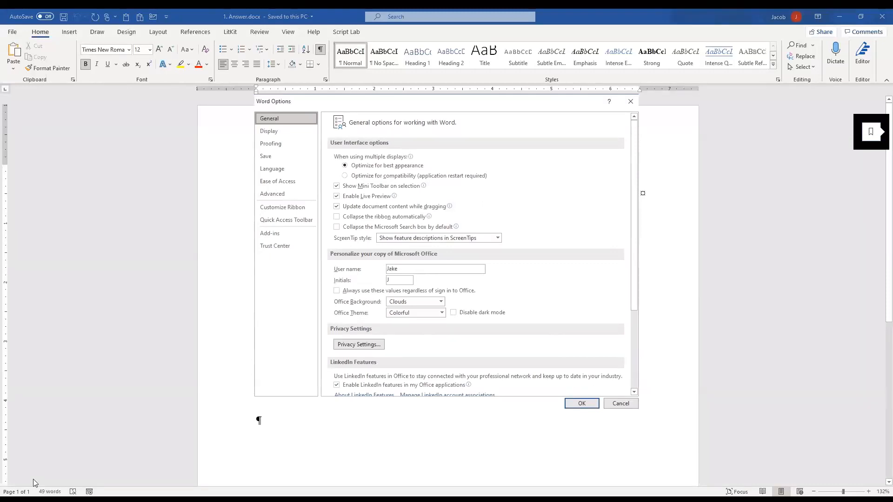
left_click(286, 207)
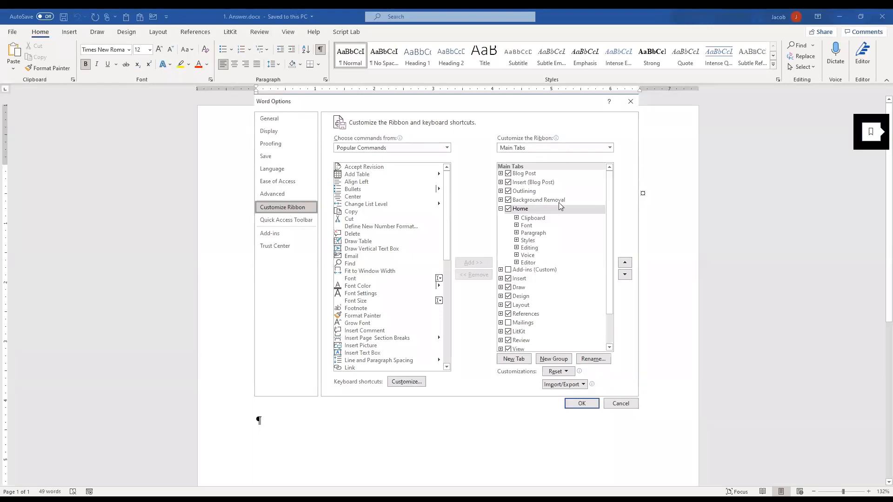
scroll(559, 203, "down", 1)
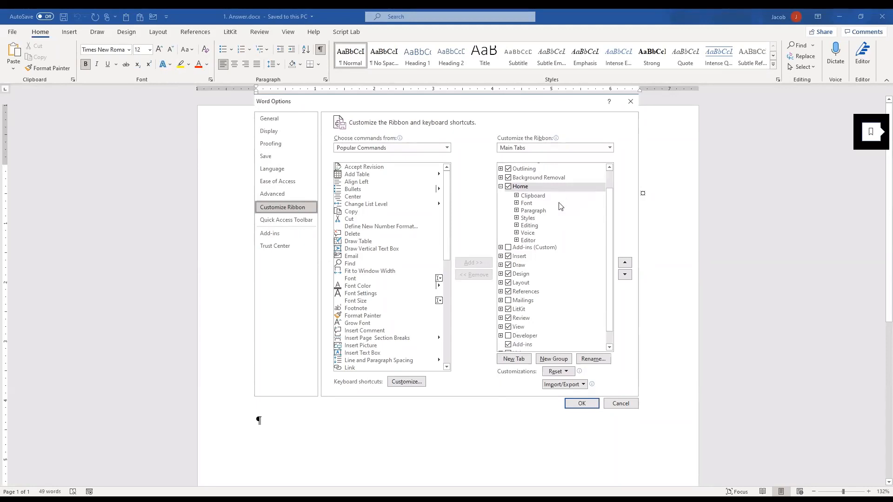
left_click(523, 337)
left_click(508, 338)
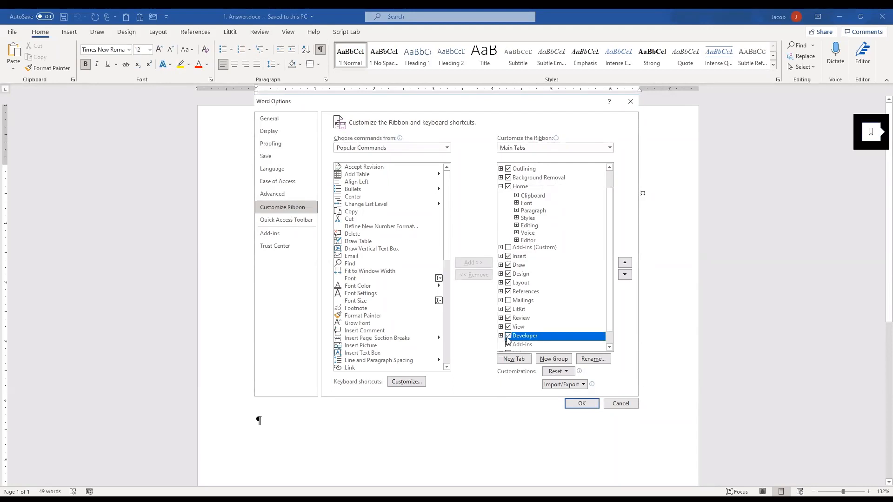
left_click(591, 404)
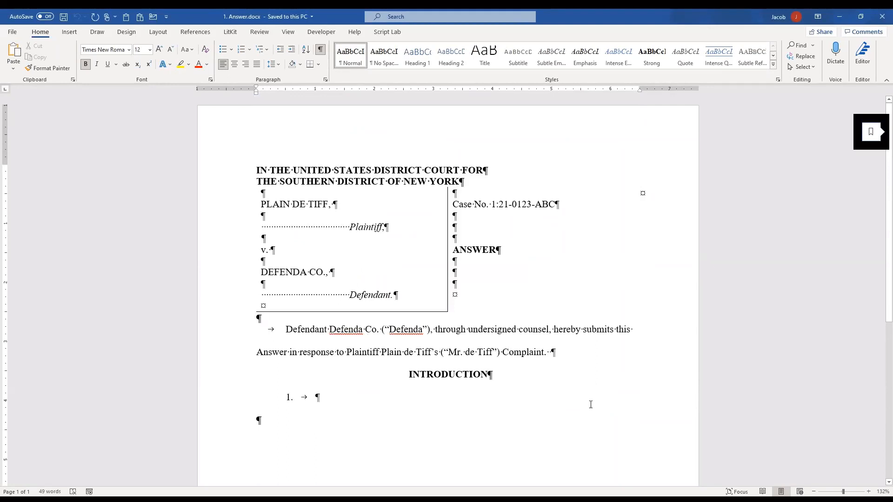
left_click(336, 34)
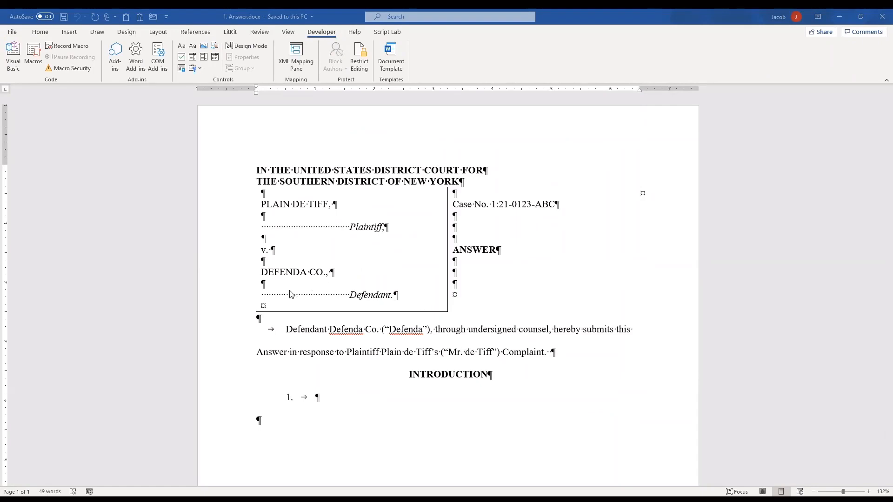
Save the document as a Word Template (*.dotx) named 1. Answer in the Custom Office Templates folder
left_click(12, 33)
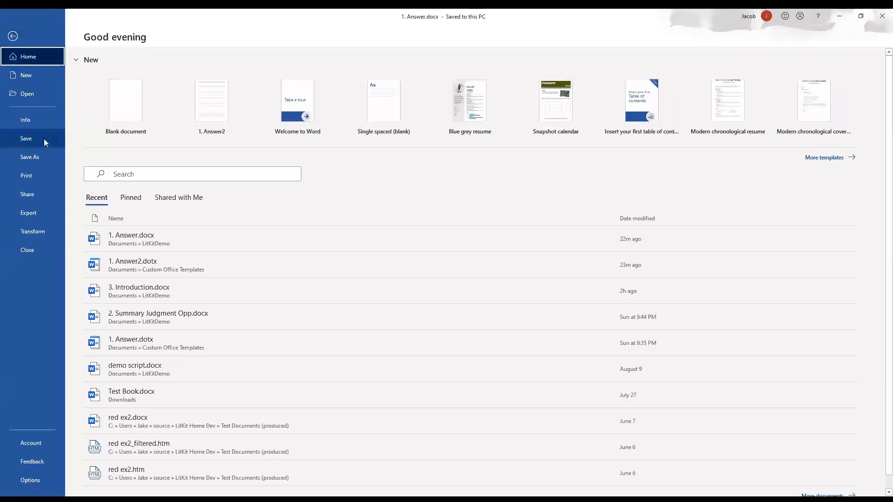
left_click(46, 161)
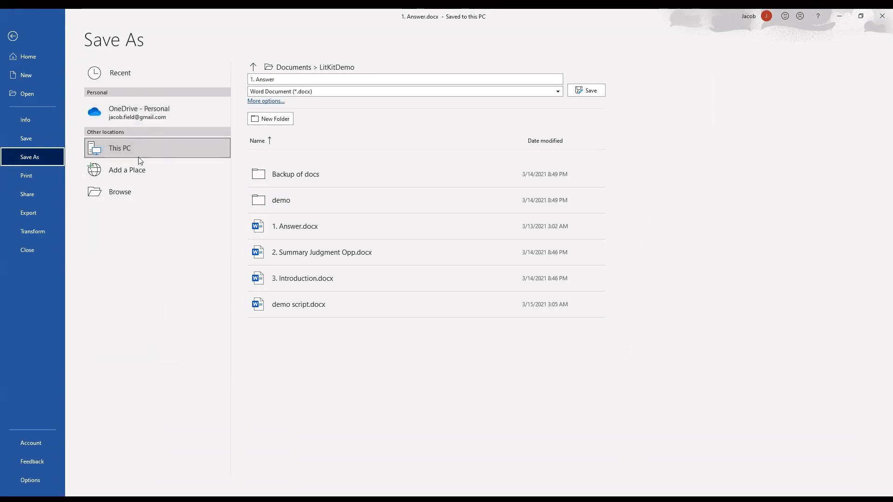
left_click(120, 147)
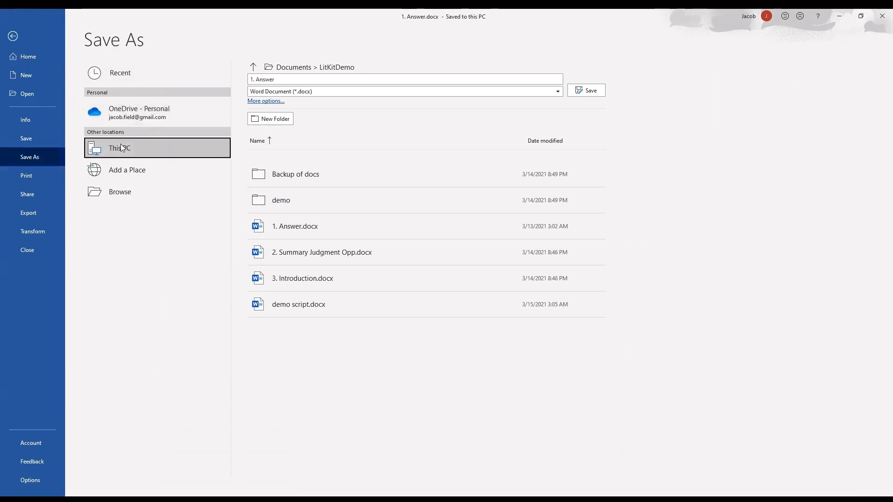
left_click(301, 79)
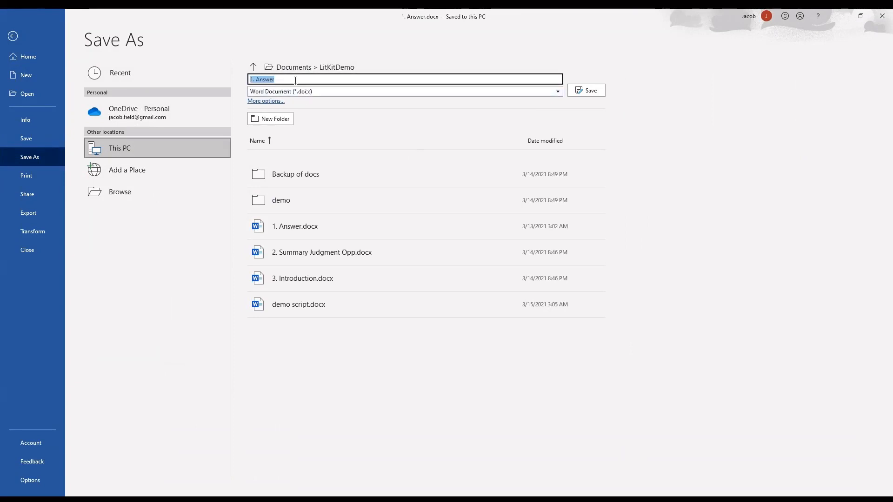
left_click(329, 93)
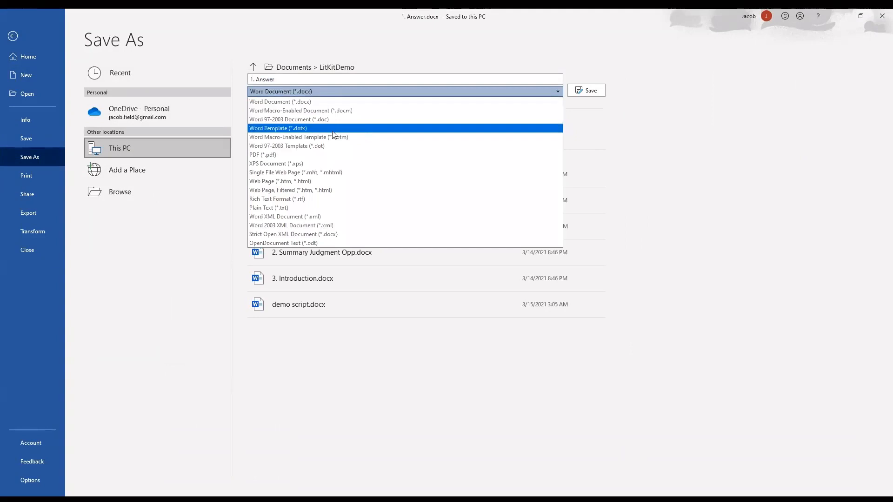
left_click(300, 129)
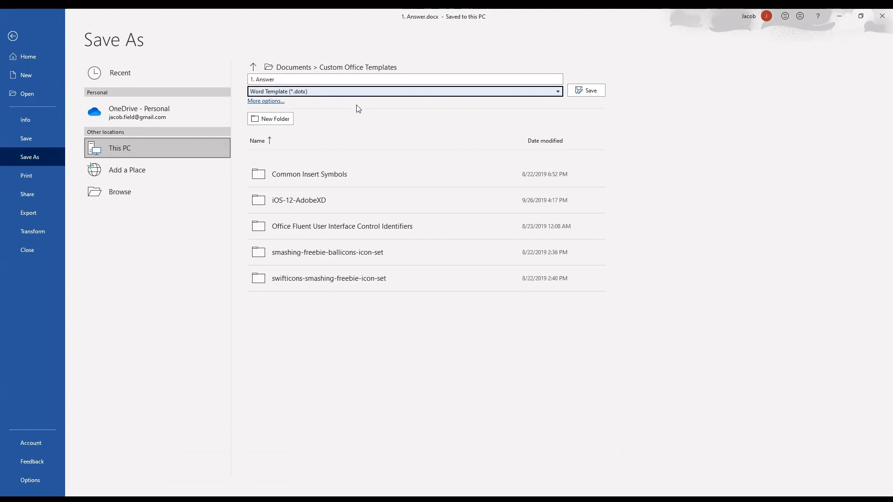
left_click(587, 91)
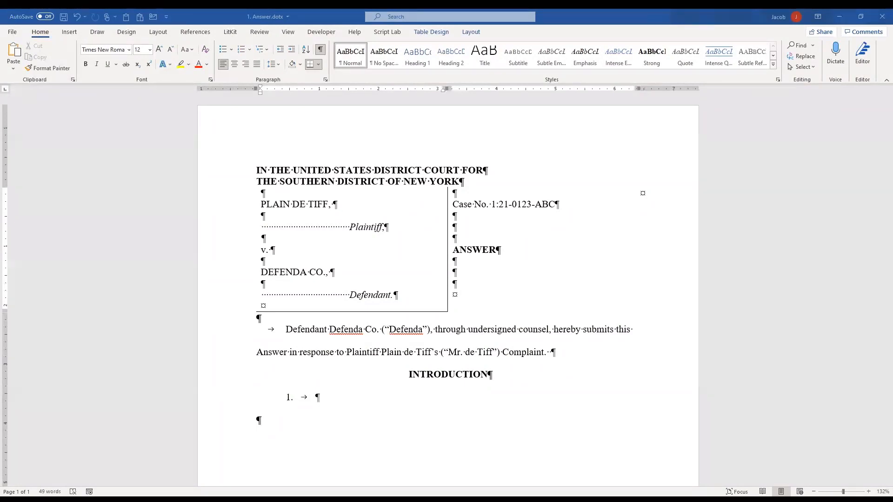
Replace the plaintiff's name in the case caption with a rich text content control, keeping the comma after it
left_click(320, 33)
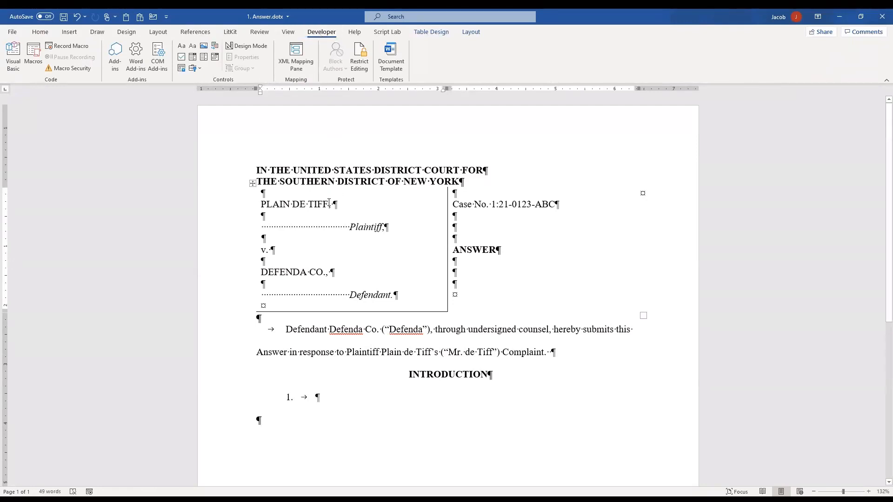
left_click_drag(329, 203, 261, 203)
key("Delete")
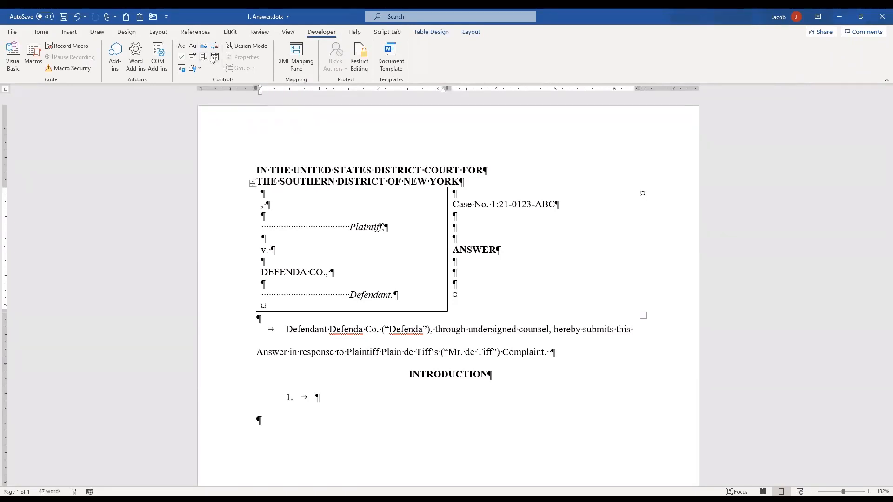
left_click(185, 47)
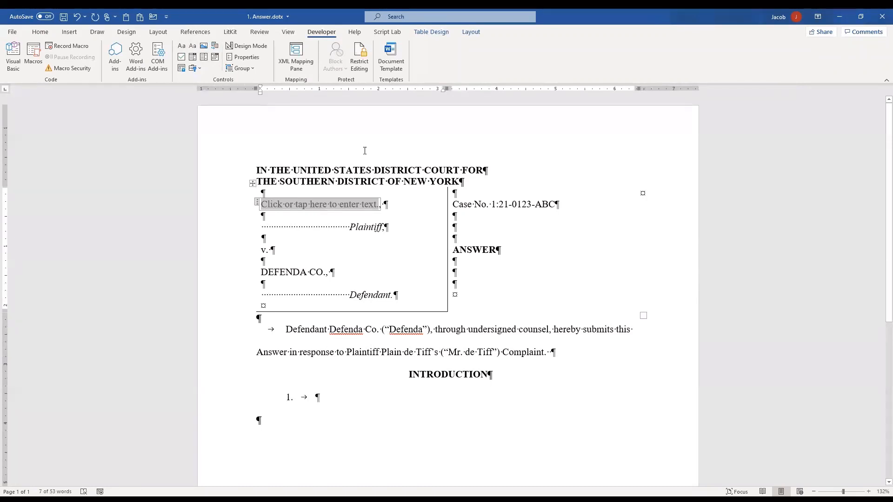
Title the content control Plaintiff, show it as Start/End Tag in orange-brown, and have it removed when its contents are edited
left_click(251, 61)
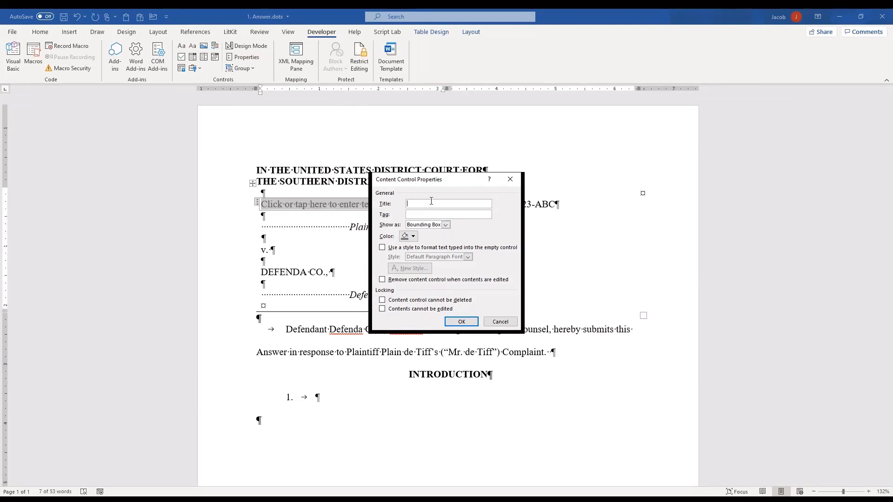
type("Plaintiff")
left_click(435, 225)
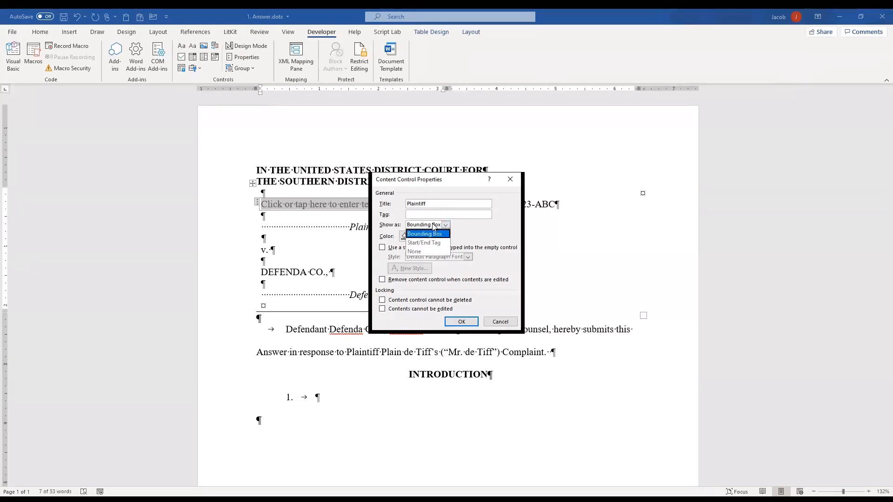
left_click(434, 242)
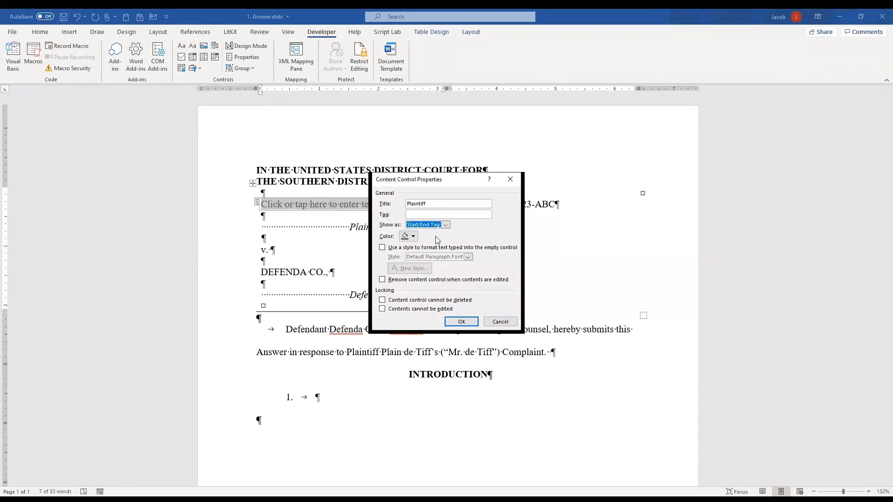
left_click(410, 237)
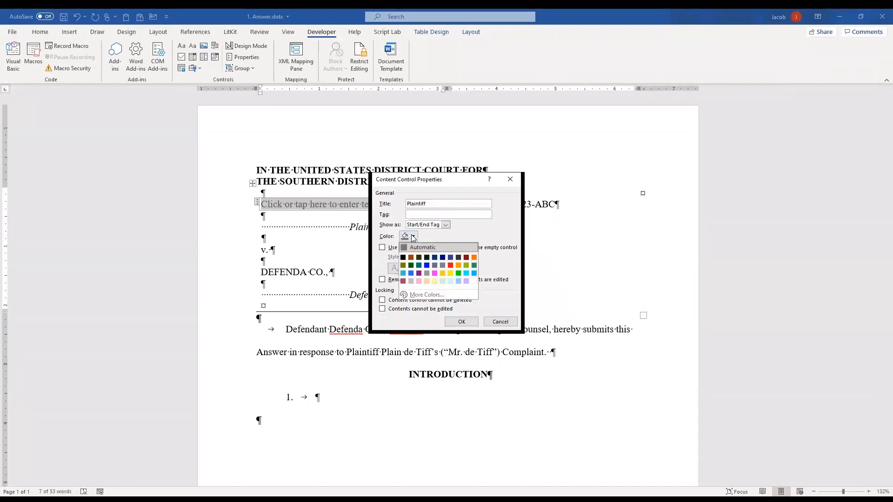
left_click(412, 258)
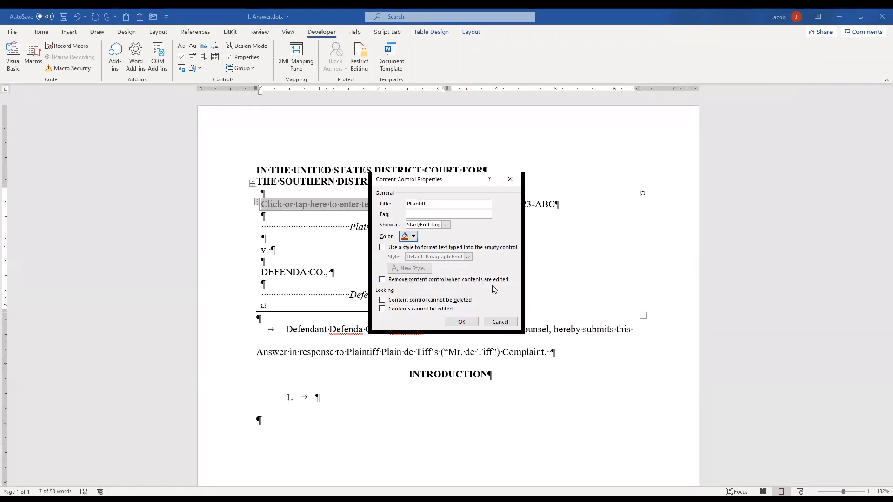
left_click(382, 280)
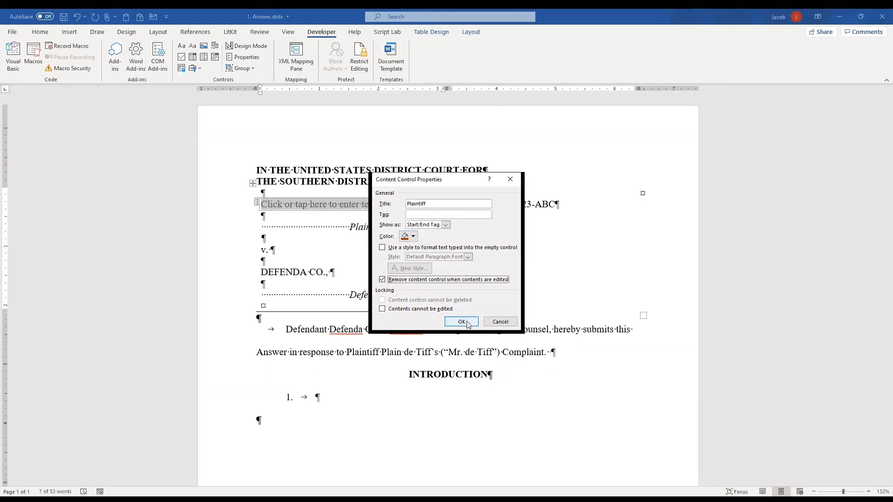
left_click(461, 322)
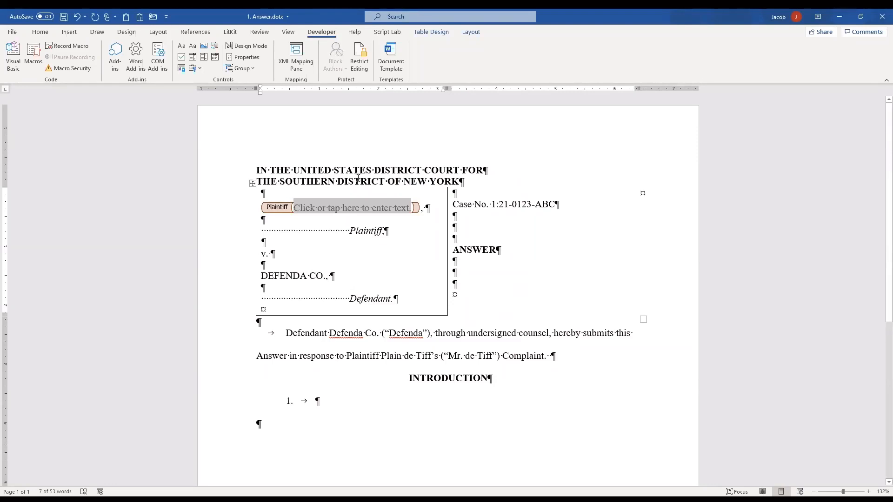
Replace the quoted short name Defenda in the opening paragraph with an Abstract document property field
left_click(65, 18)
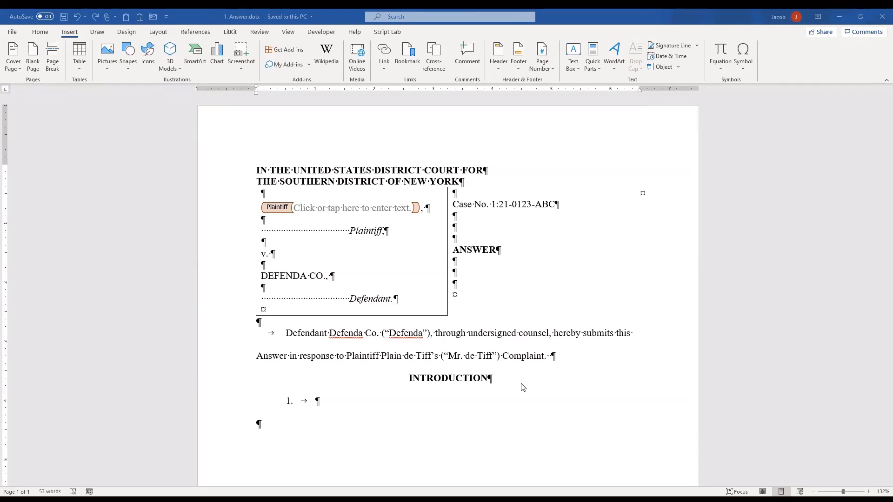
double_click(410, 333)
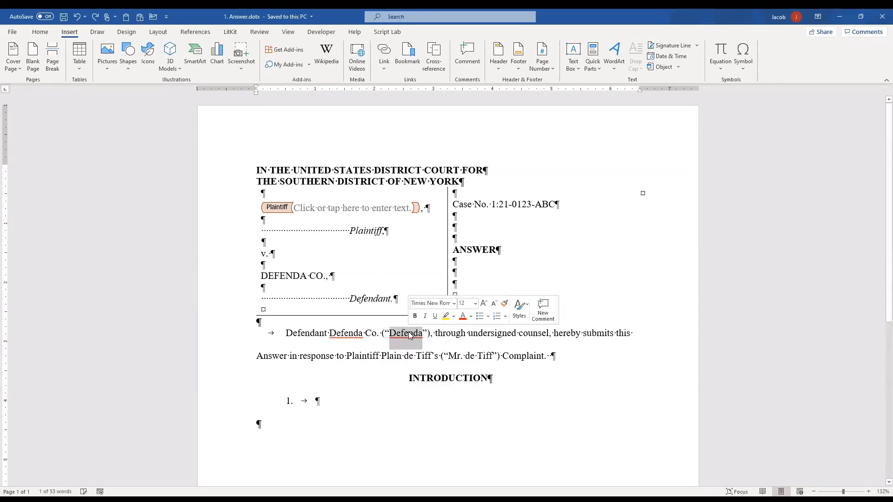
key("Delete")
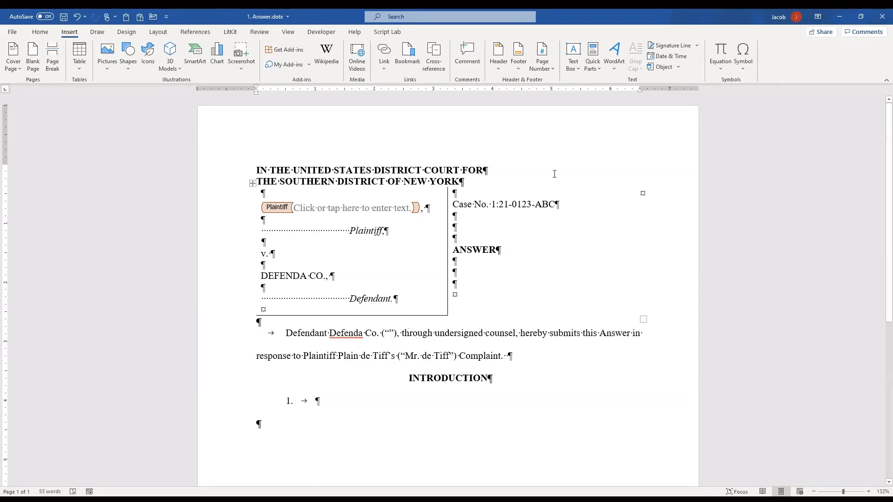
left_click(598, 68)
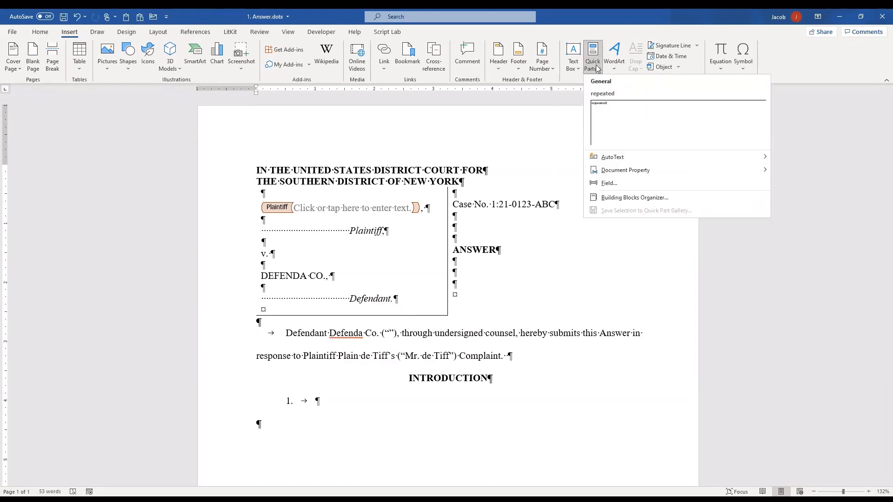
mouse_move(641, 175)
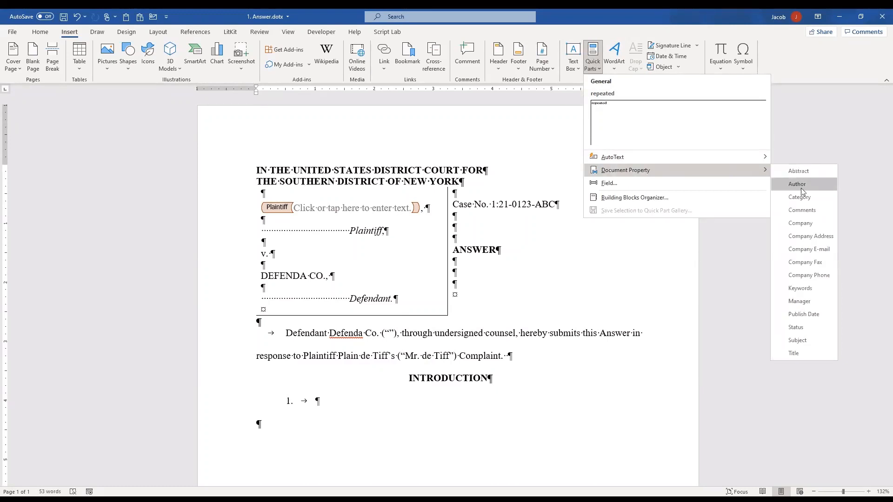
left_click(799, 171)
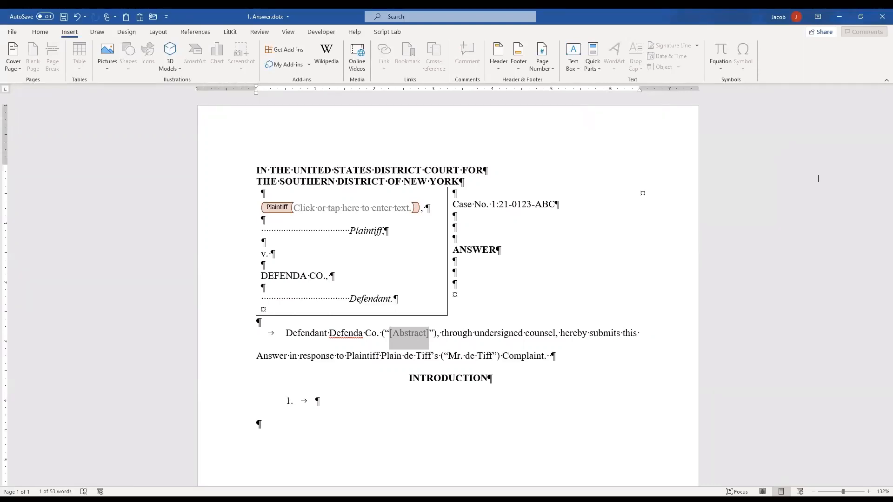
Set the Abstract control's title to Defendant, show it as Start/End Tag, and select the whole control
left_click(397, 334)
left_click(397, 334)
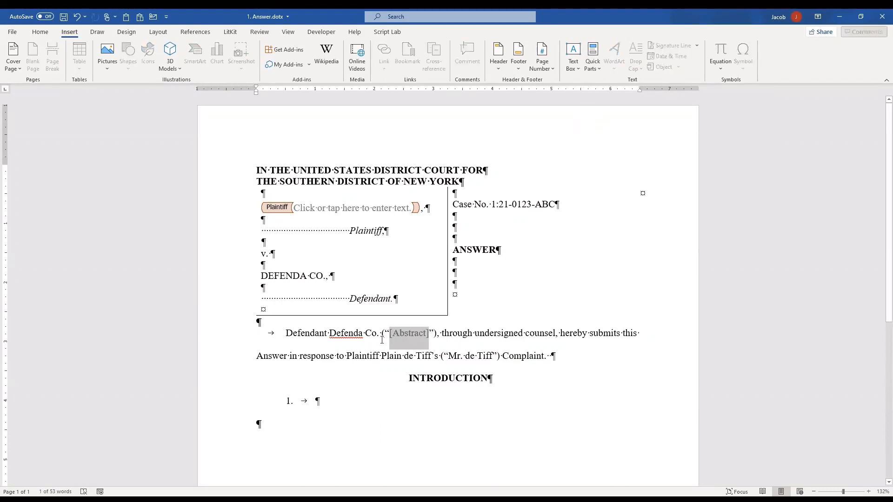
left_click(306, 39)
left_click(256, 59)
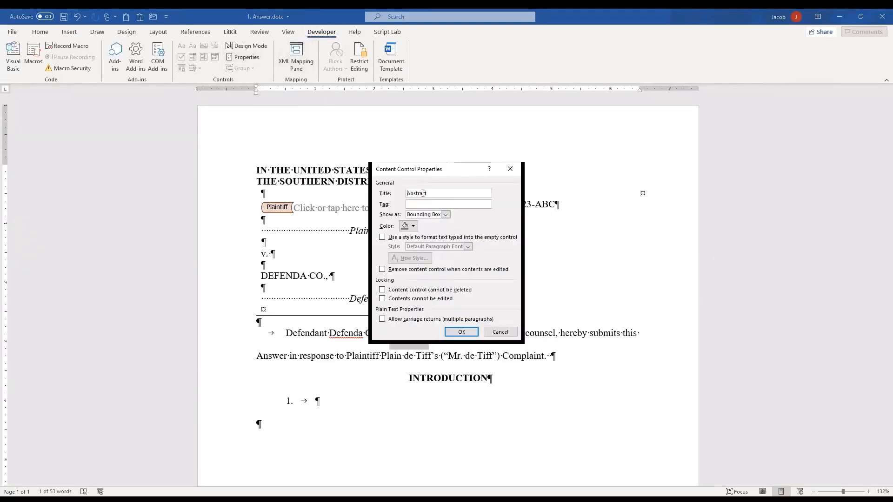
left_click_drag(407, 194, 422, 193)
type("Defendant")
left_click(424, 215)
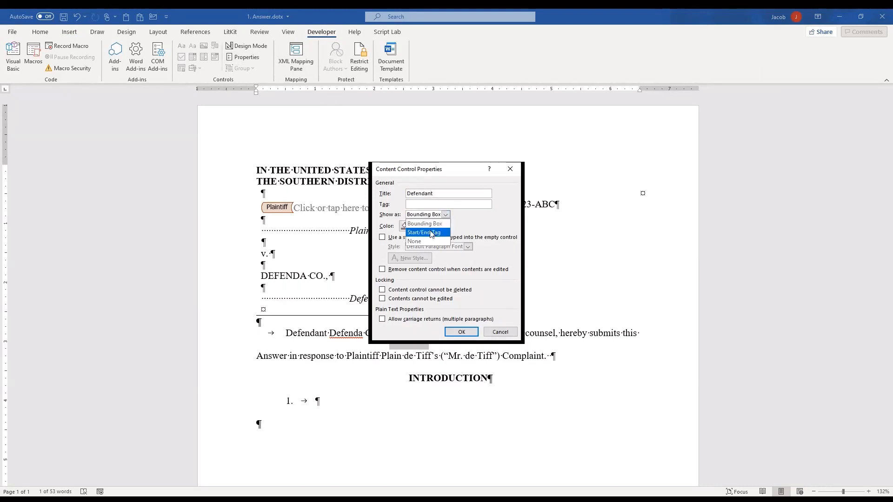
left_click(431, 233)
left_click(457, 334)
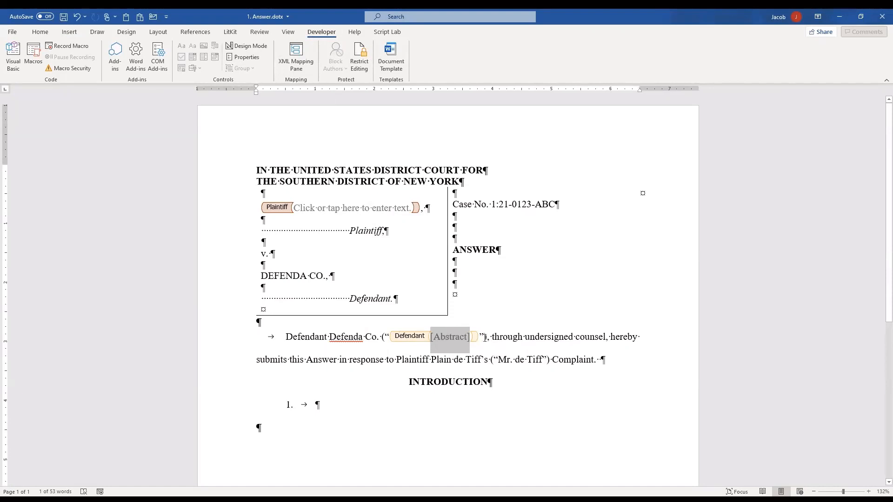
left_click(420, 334)
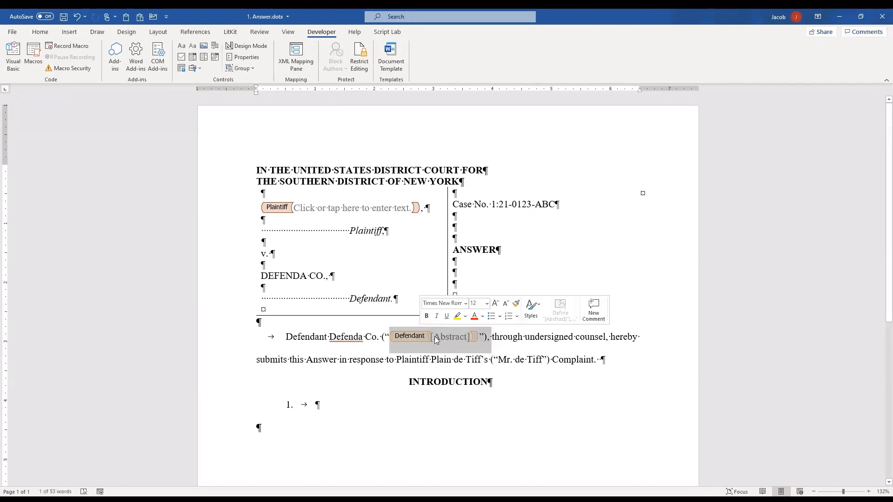
Paste a copy of the Defendant control after the opening paragraph's last sentence, and enter Defenda in the original control
left_click(618, 362)
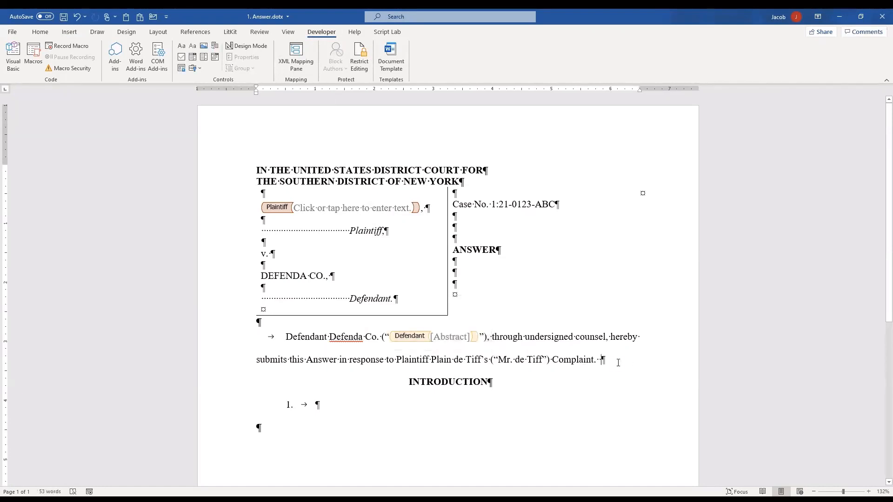
type("[Abstract]\"),")
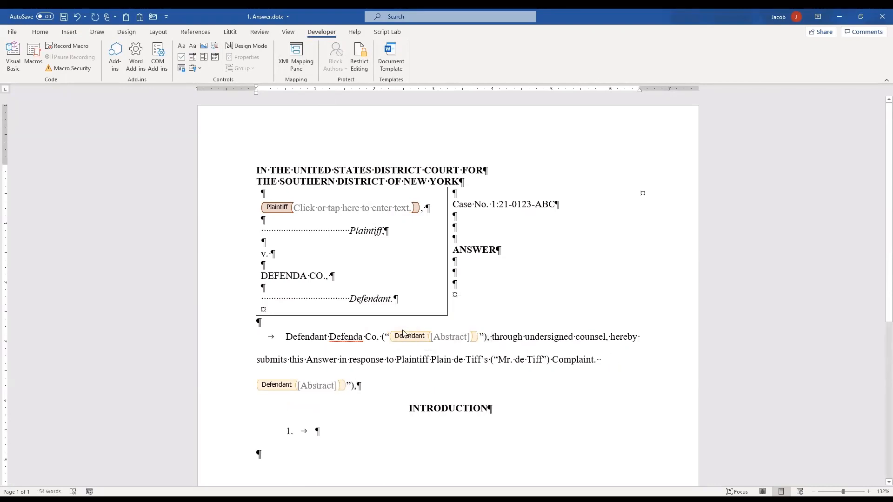
left_click(446, 338)
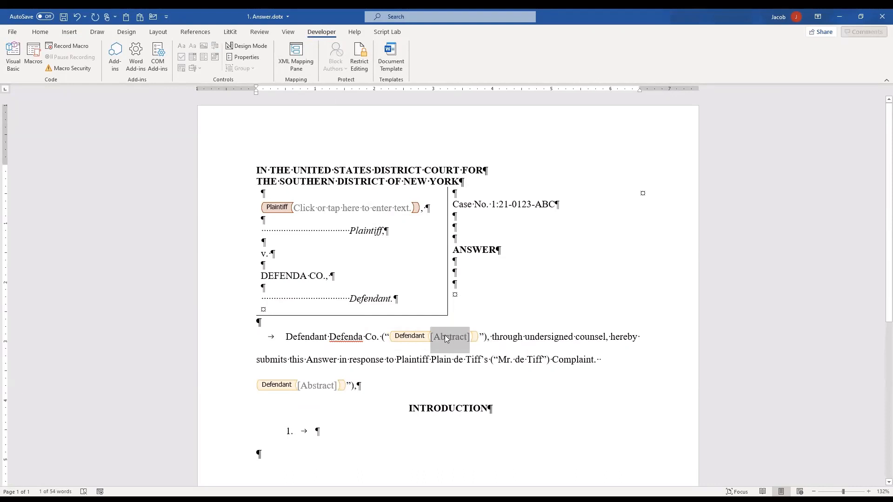
type("Defenda")
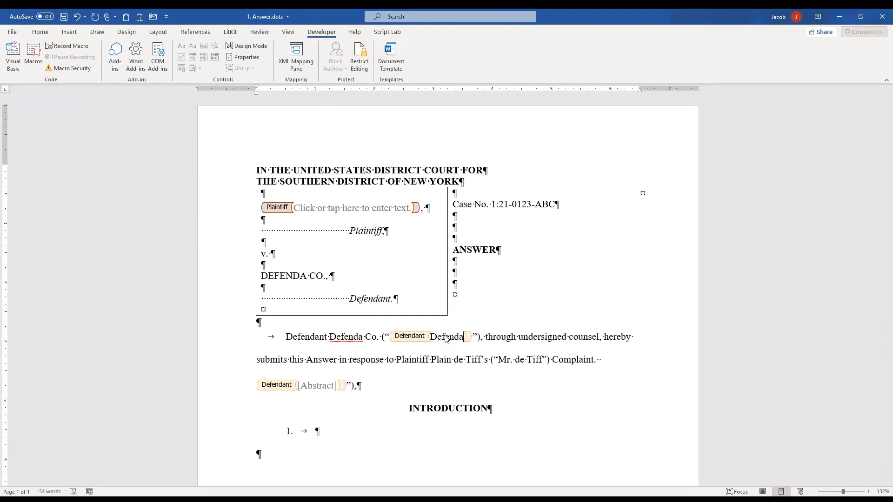
left_click(520, 339)
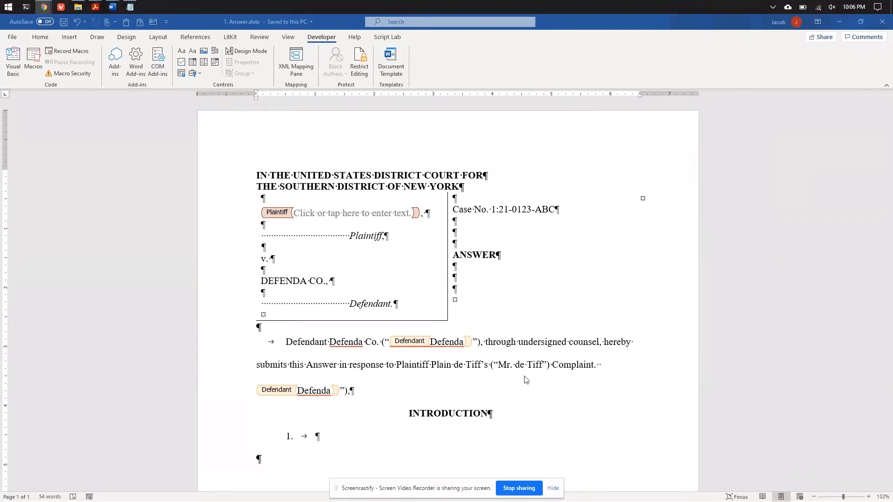
Create a new document from the personal template 1. Answer
left_click(12, 38)
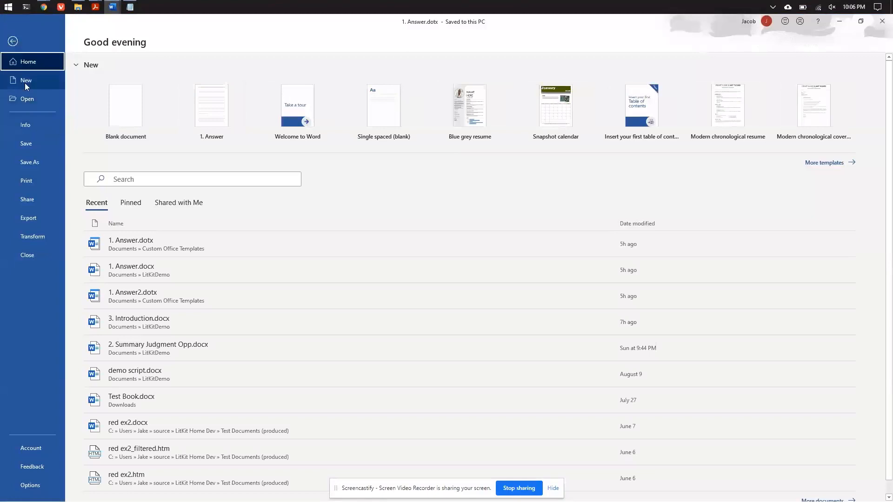
left_click(24, 83)
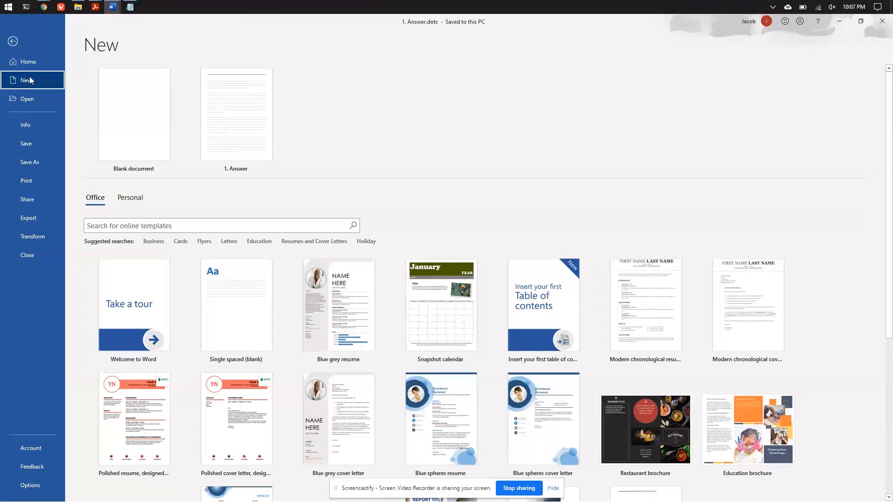
left_click(129, 199)
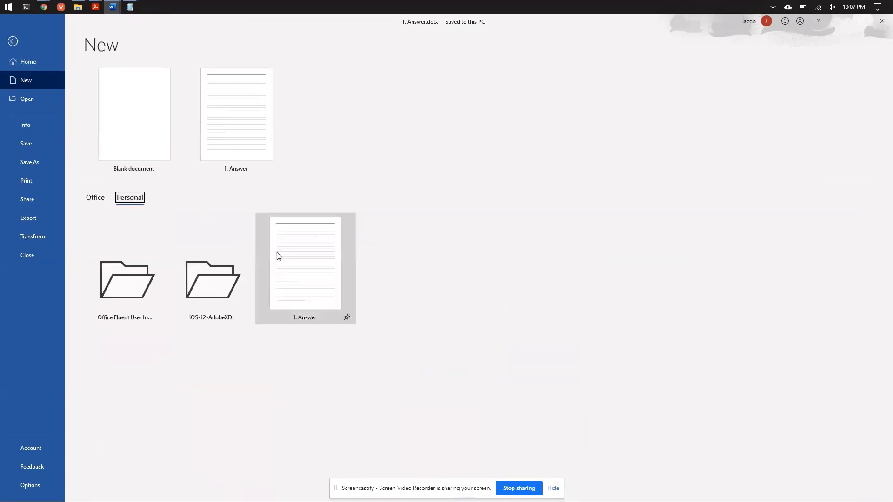
left_click(294, 257)
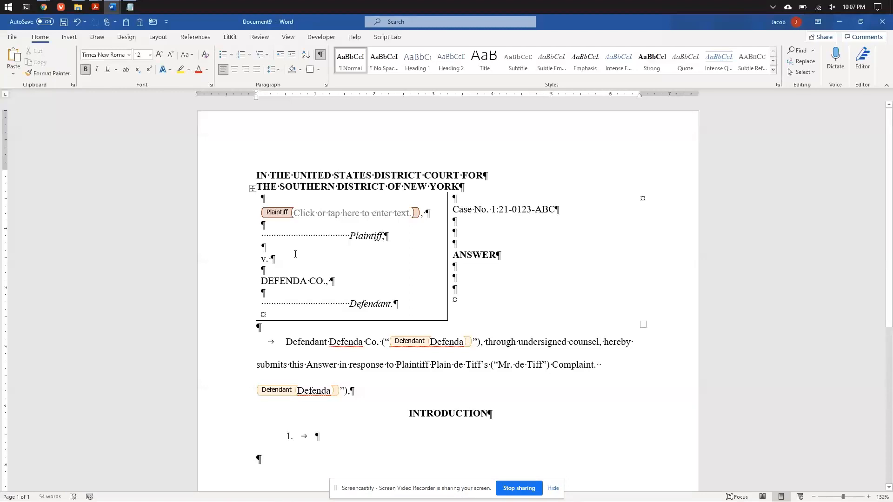
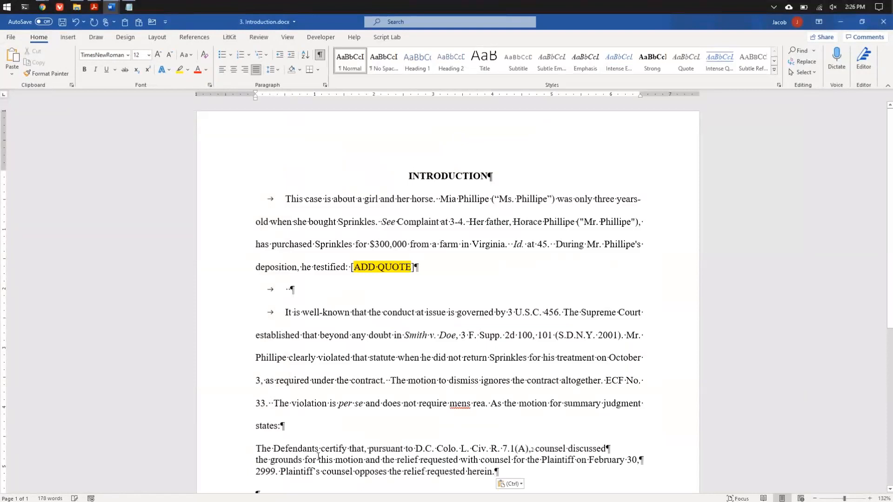
Try LitKit's Remove Line Breaks on the pasted passage beginning "The Defendants certify" in 3. Introduction.docx, and undo it
left_click_drag(498, 473, 253, 449)
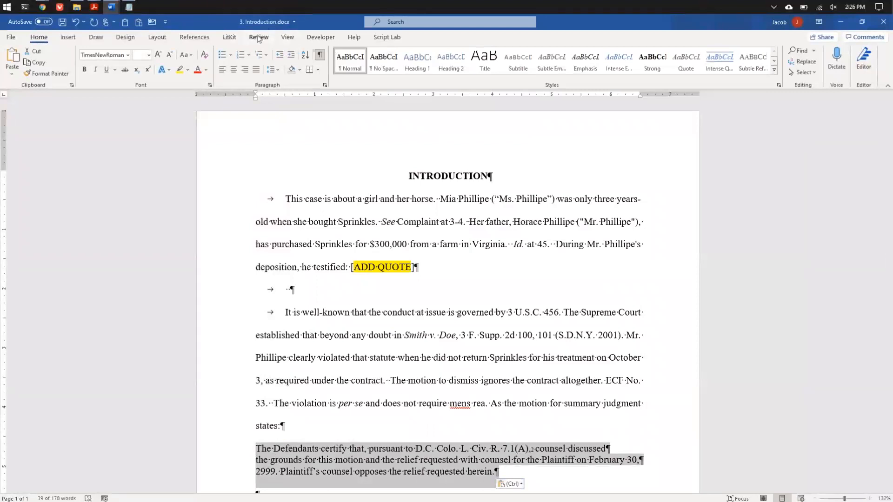
left_click(230, 37)
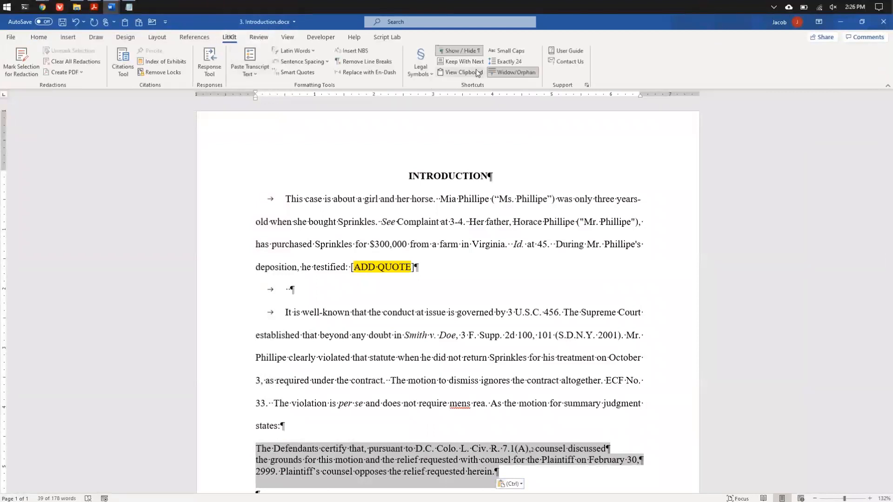
left_click(379, 68)
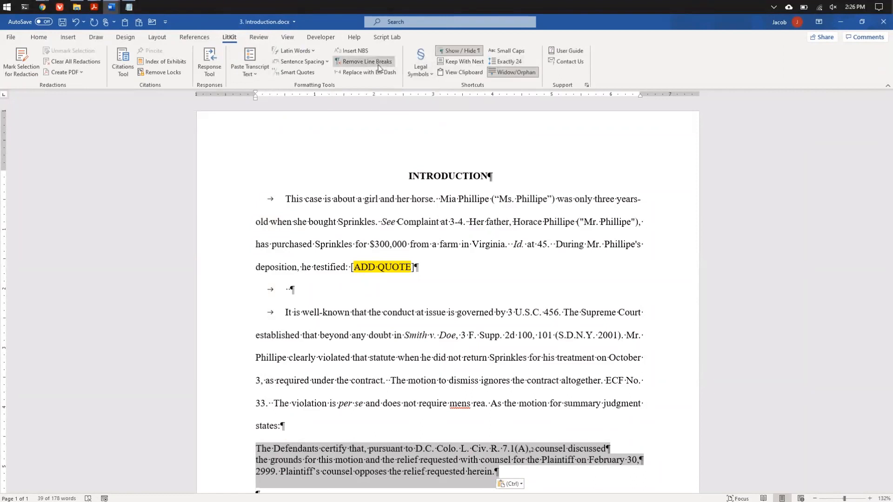
left_click(465, 358)
scroll(468, 364, "down", 1)
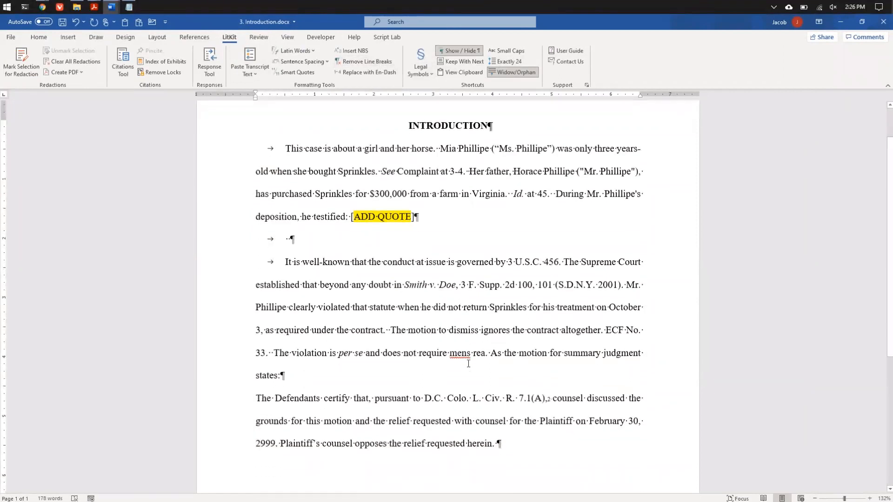
key("ctrl+z")
Try Remove Line Breaks from Selection on the same certification passage, and restore its line breaks
right_click(464, 427)
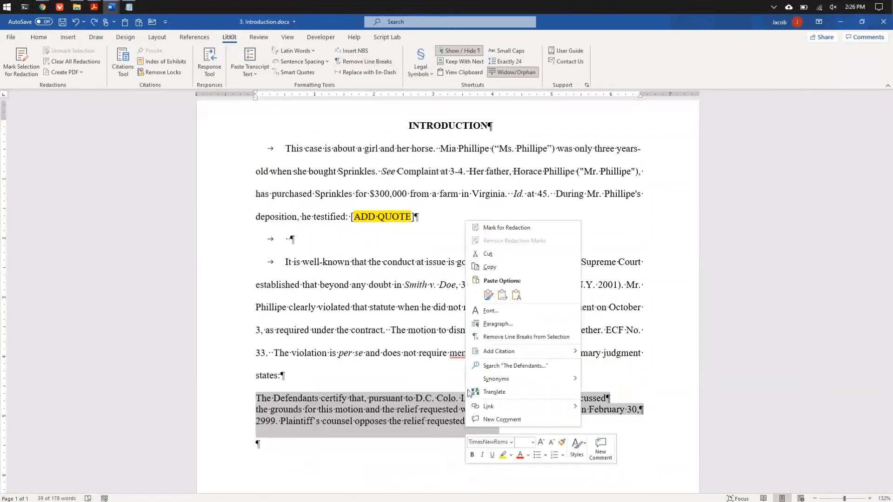
left_click(536, 336)
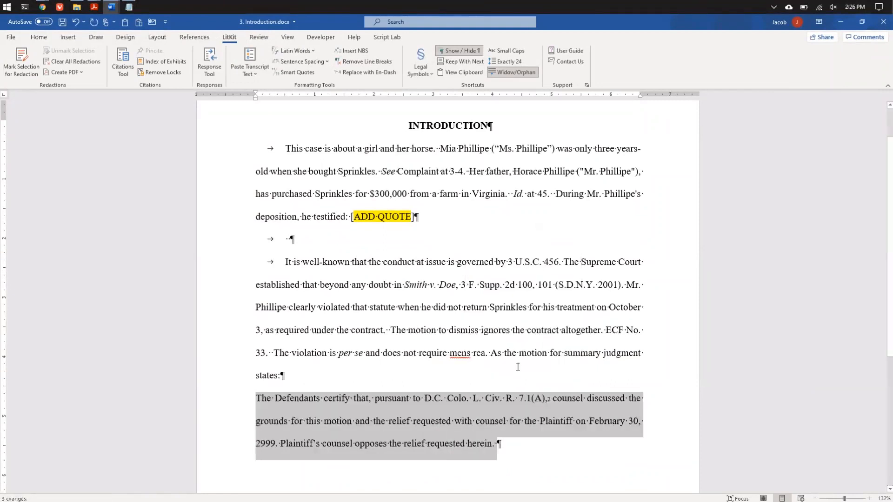
left_click(485, 423)
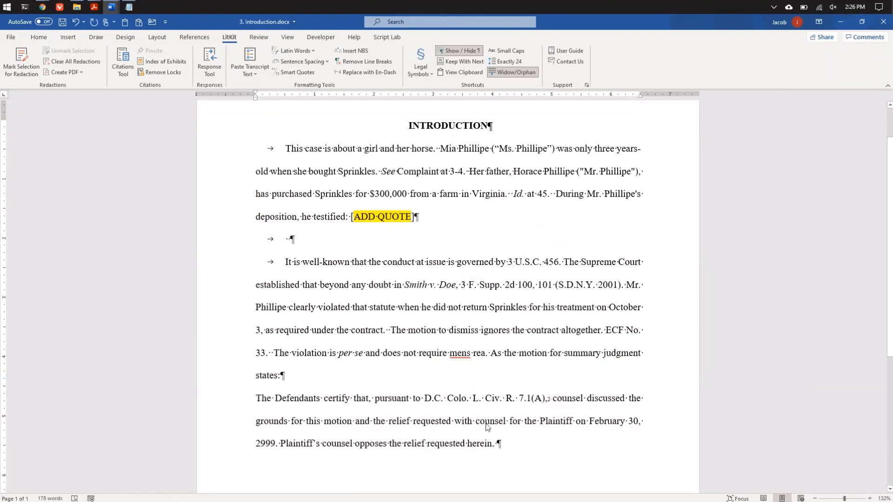
double_click(486, 423)
left_click(487, 423)
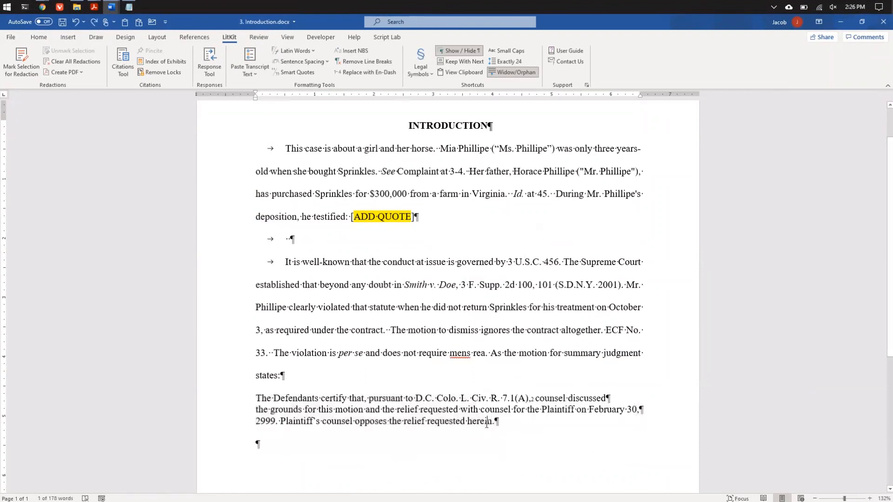
Replace all paragraph marks (^p) in the certification passage with spaces, without searching the rest of the document
left_click_drag(510, 425, 255, 399)
key("ctrl+h")
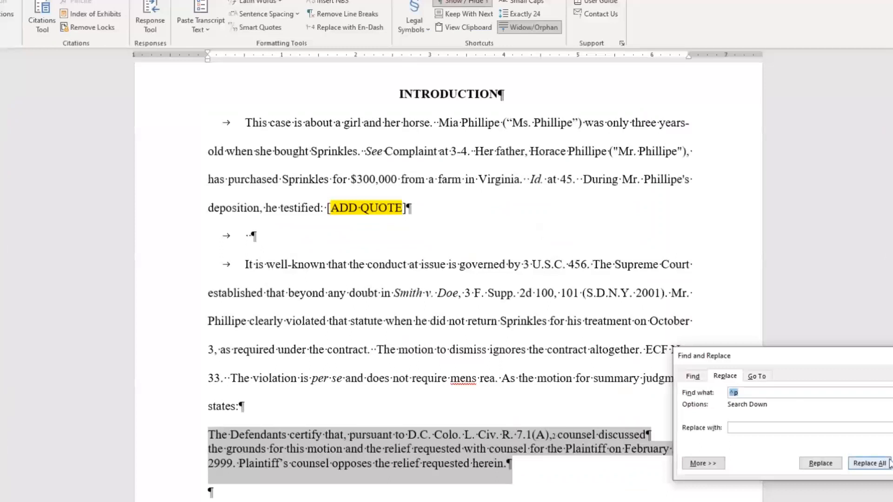
left_click(869, 463)
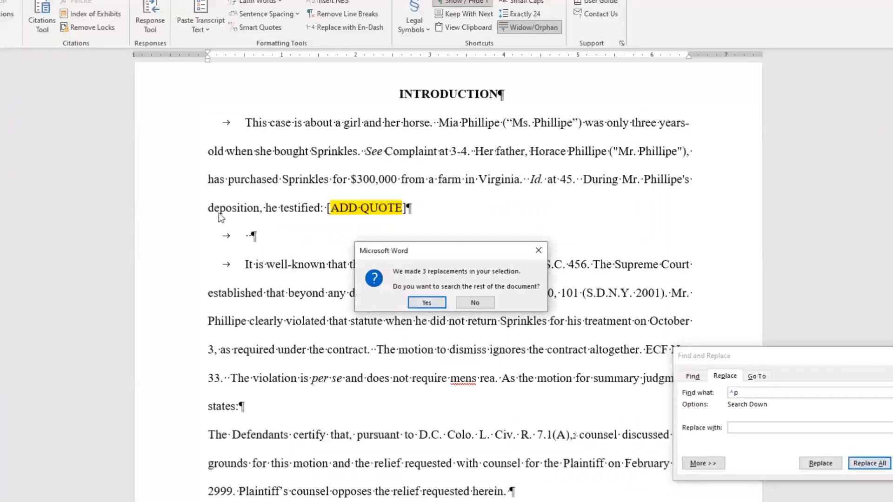
left_click(475, 303)
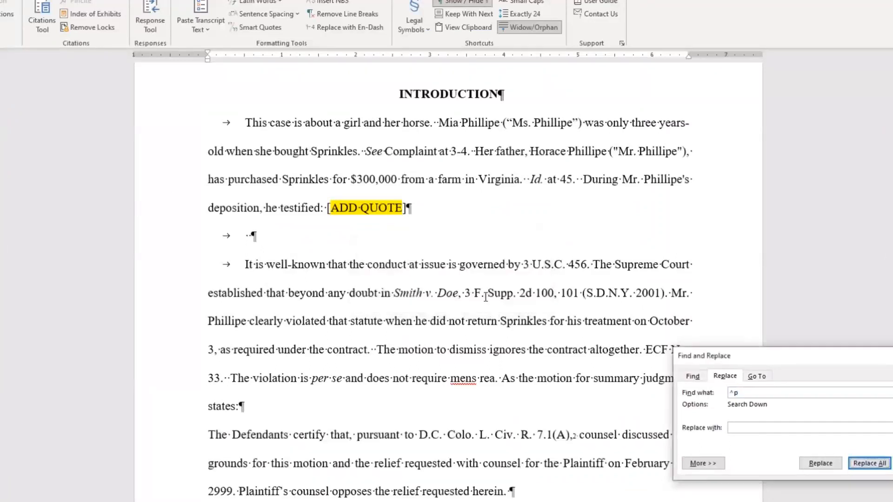
left_click(525, 210)
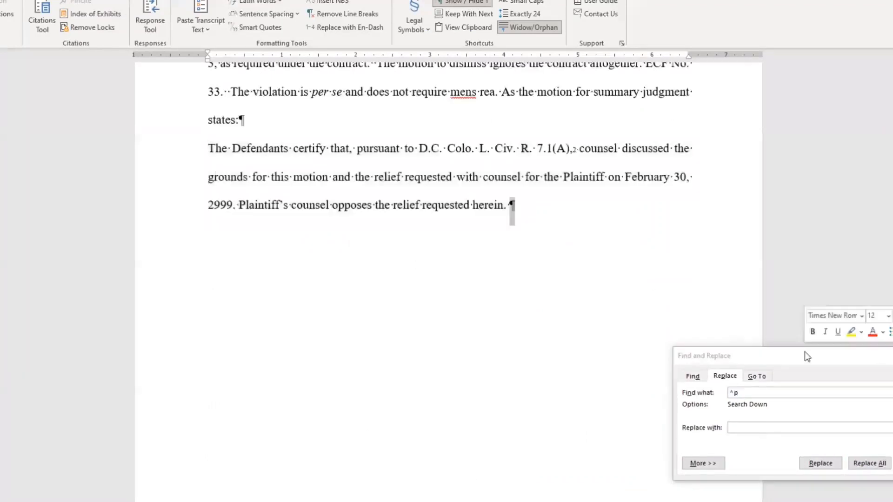
left_click(892, 356)
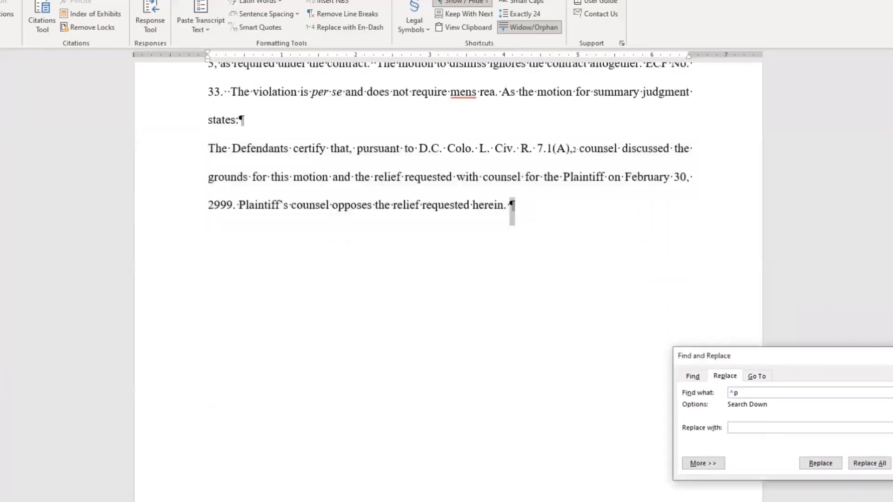
scroll(422, 230, "up", 2)
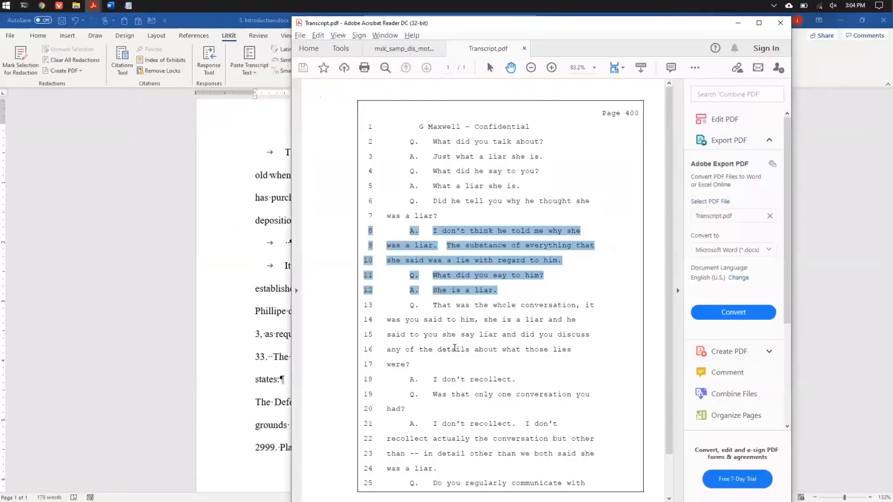
Switch back to Word, clear the stray spaces in the blank paragraph below [ADD QUOTE], and try pasting the copied transcript there
left_click(274, 346)
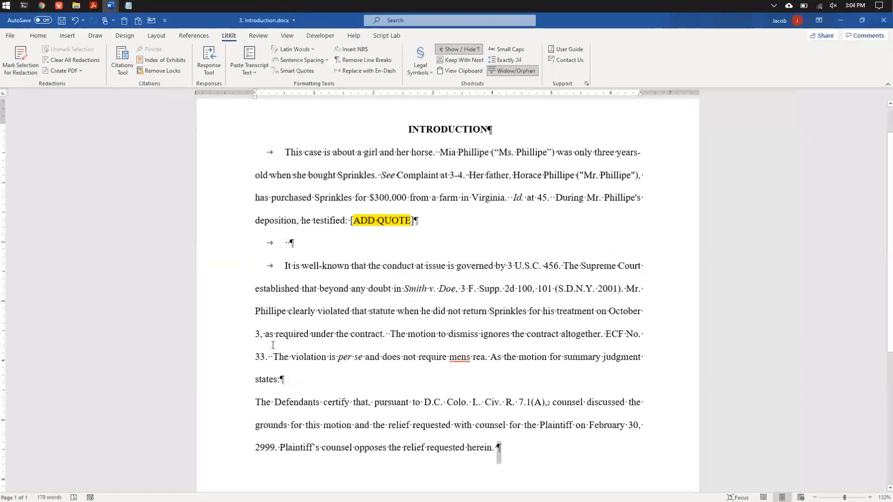
left_click(336, 248)
key("BackSpace")
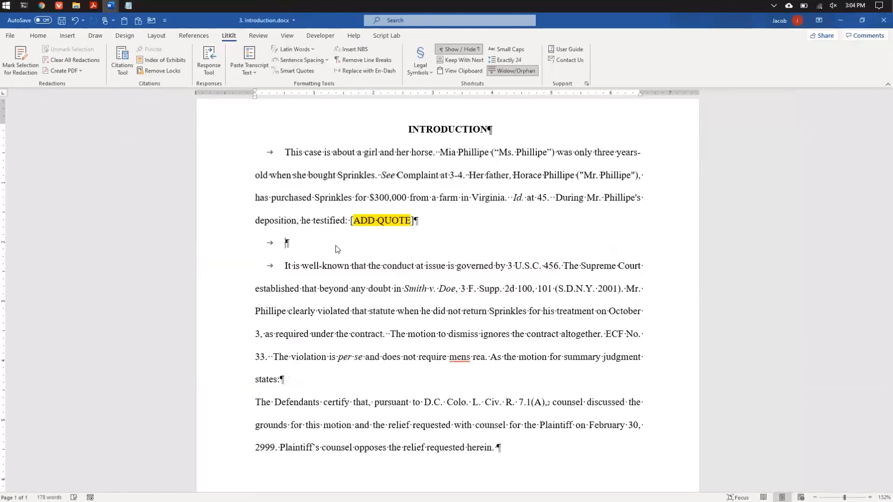
key("ctrl+v")
key("ctrl+z")
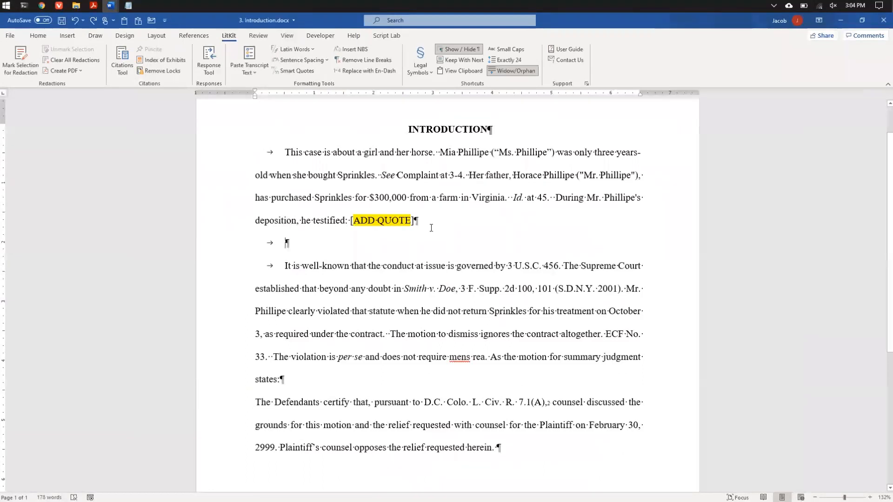
Delete the highlighted [ADD QUOTE] placeholder after "he testified:"
key("BackSpace")
key("BackSpace")
key("BackSpace")
key("BackSpace")
key("BackSpace")
key("BackSpace")
key("BackSpace")
key("BackSpace")
key("BackSpace")
key("BackSpace")
key("BackSpace")
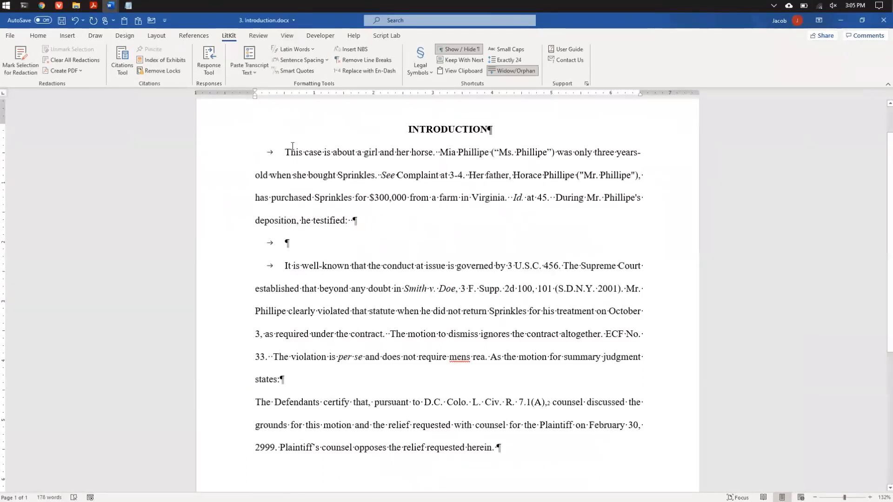
Insert the copied transcript lines 8 to 12 as an in-text quote after "he testified:", and remove the inserted quote
left_click(257, 68)
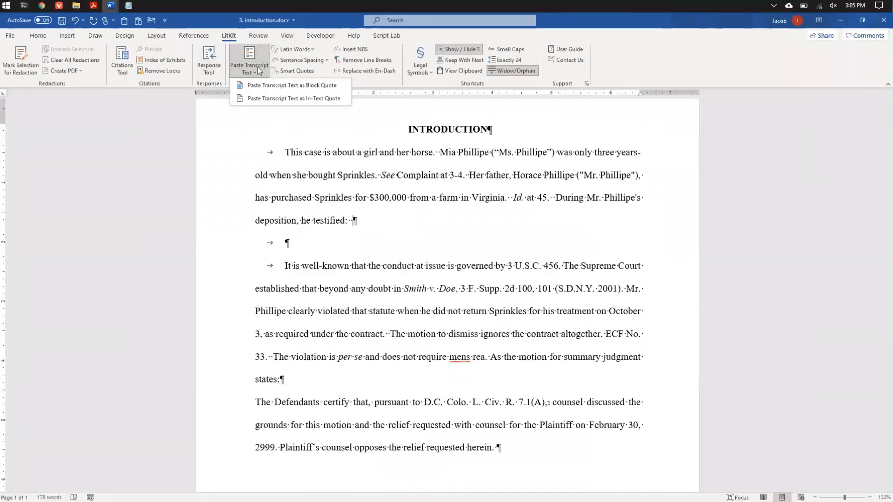
left_click(263, 99)
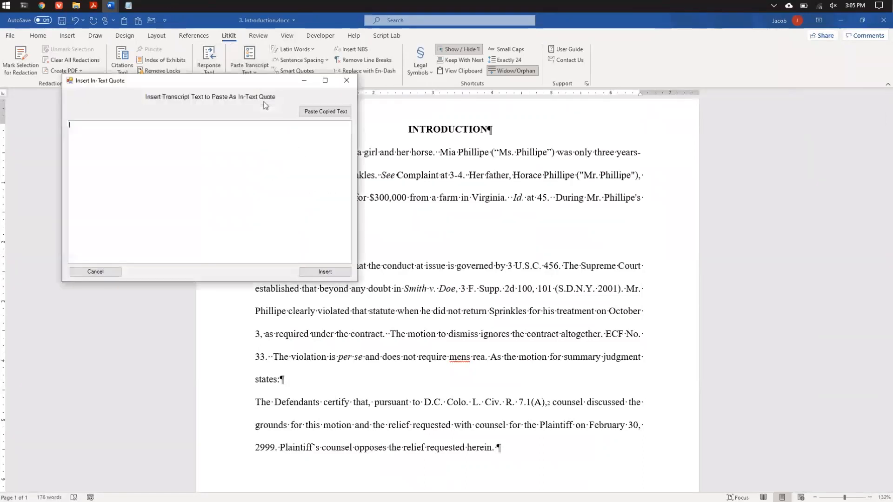
type("8 A. I don't think he told me why she 9 was a liar. The substance of everything that 10 she said was a lie with regard to him. 11 Q. What did you say to him? 12 A. She is a liar.")
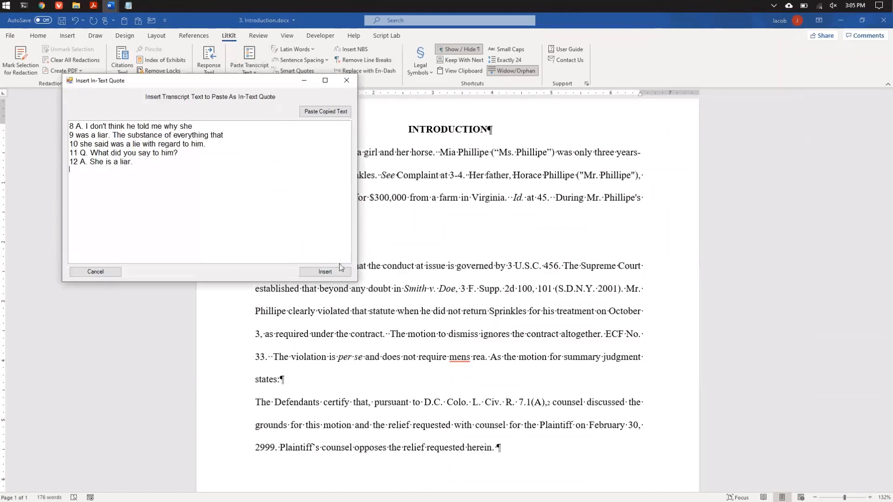
left_click(325, 272)
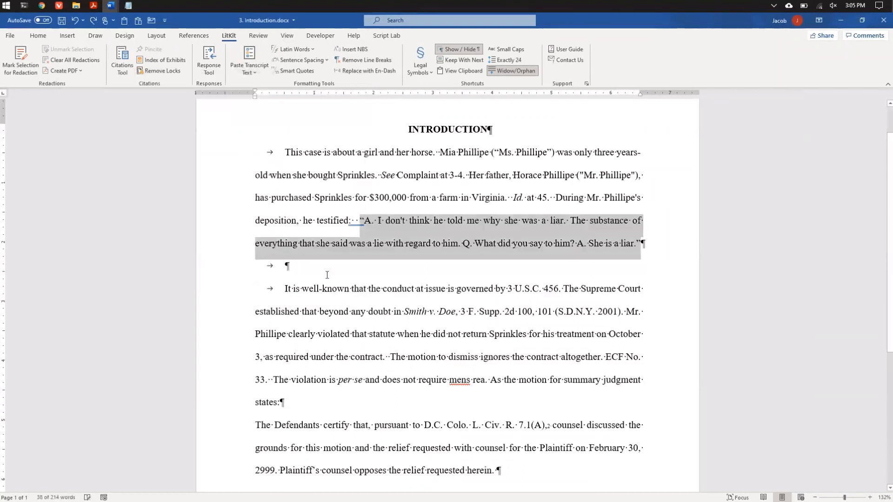
key("Delete")
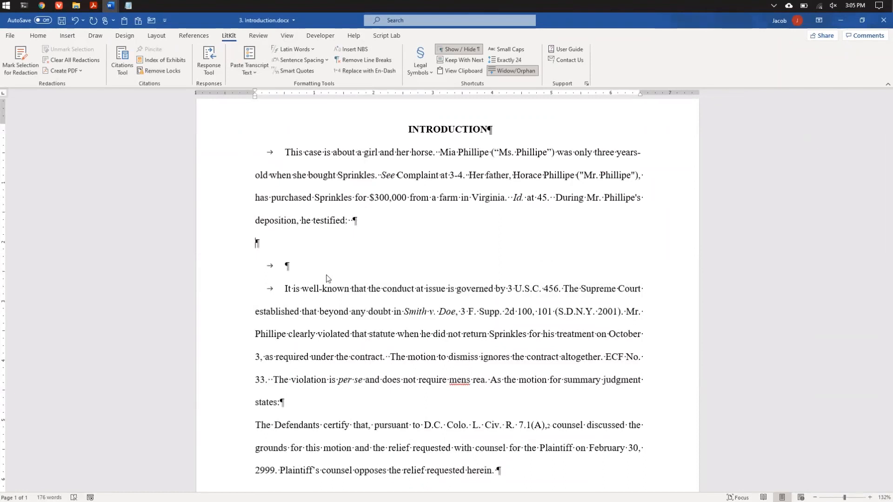
Add a blank paragraph below "he testified:" and insert the copied transcript lines 8 to 12 as a block quote with a 1.00-inch indent
key("Return")
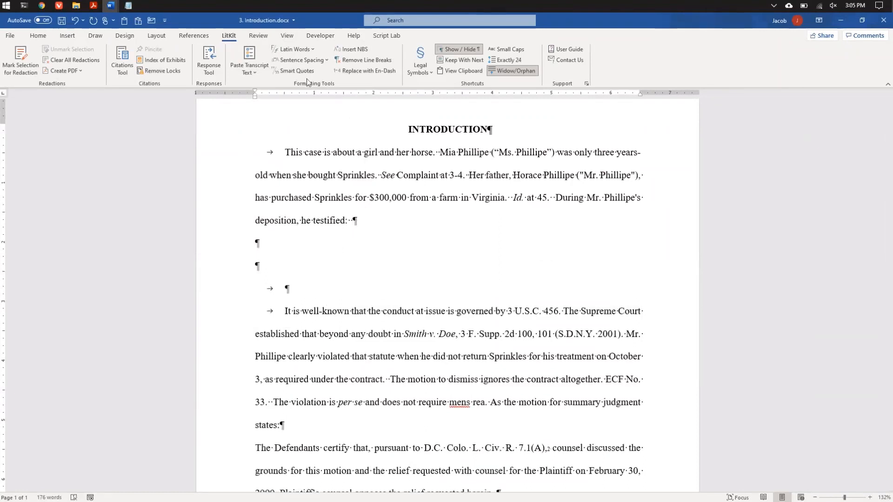
left_click(248, 75)
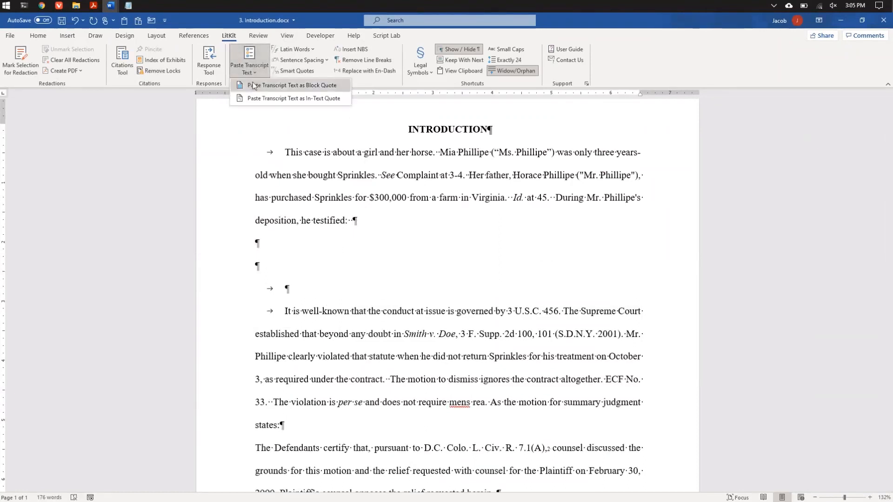
left_click(255, 88)
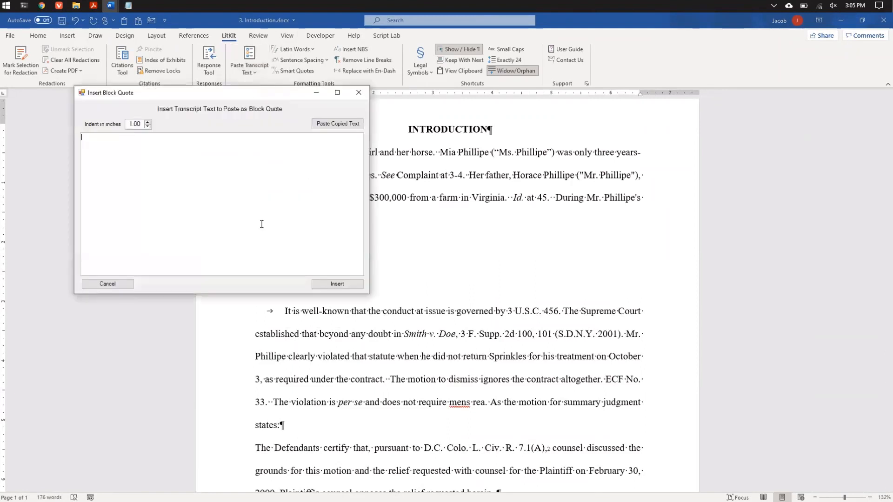
type("8 A. I don't think he told me why she 9 was a liar. The substance of everything that 10 she said was a lie with regard to him. 11 Q. What did you say to him? 12 A. She is a liar.")
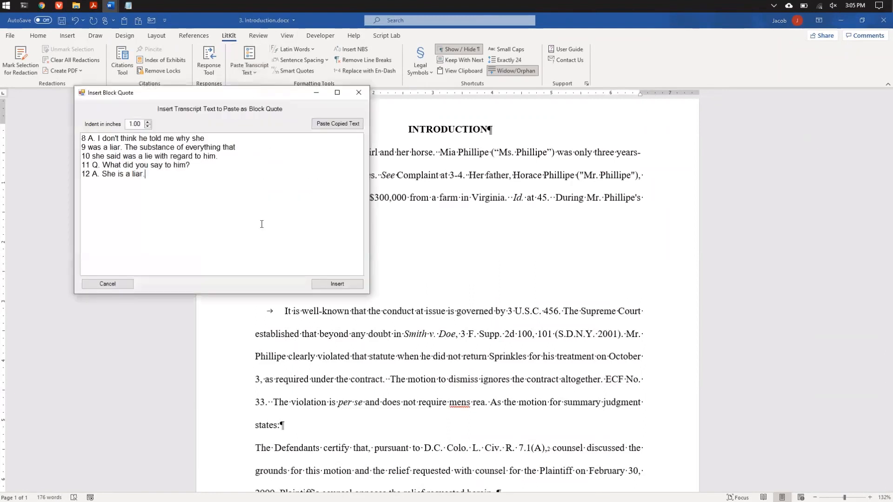
left_click(338, 284)
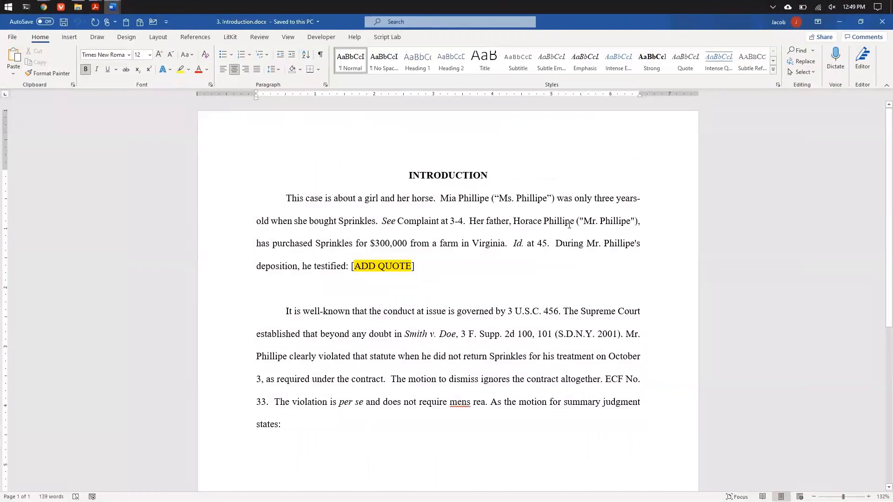
Highlight the passages with straight quotes in the first paragraph, try converting them with Smart Quotes, and undo the conversion
left_click_drag(568, 224, 642, 224)
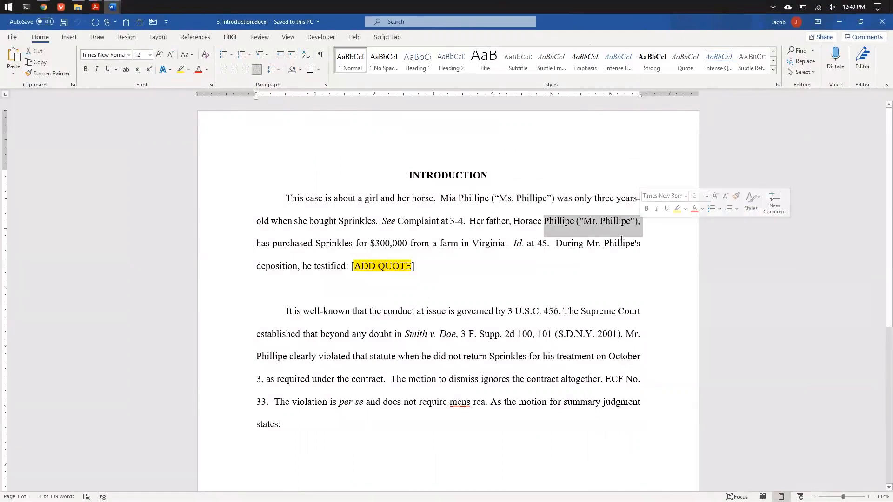
left_click(600, 243)
left_click_drag(556, 245, 641, 246)
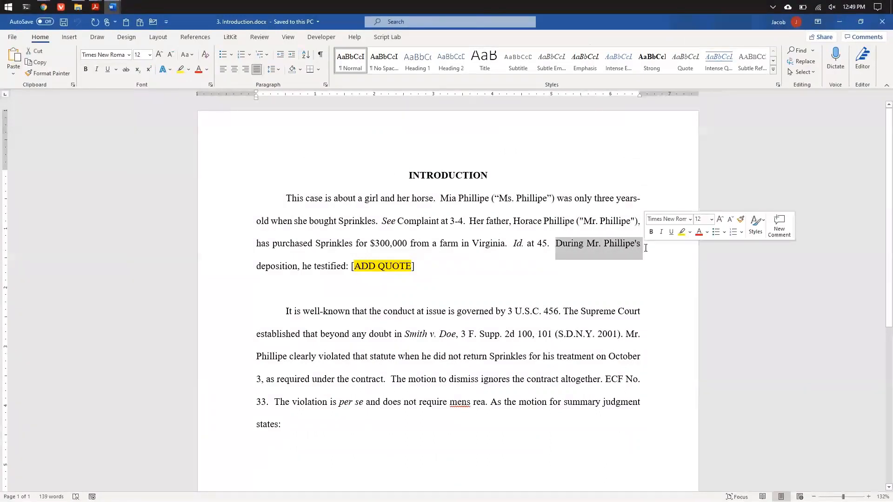
left_click(593, 248)
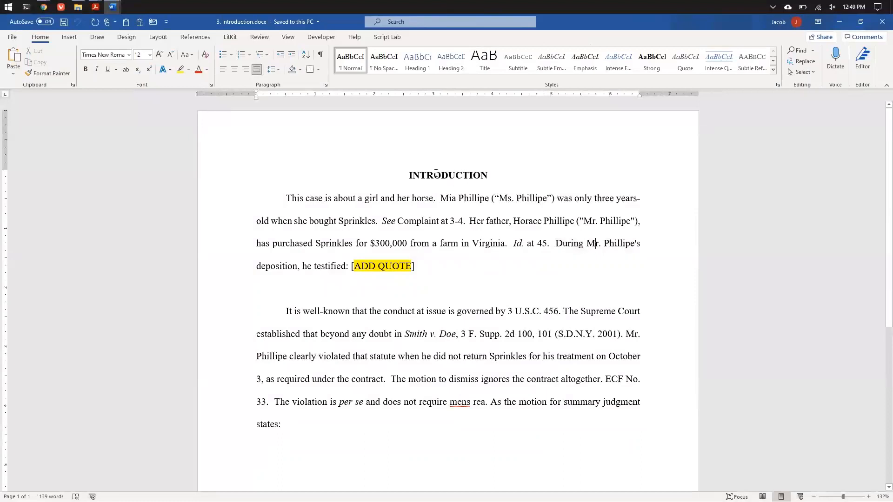
left_click(232, 39)
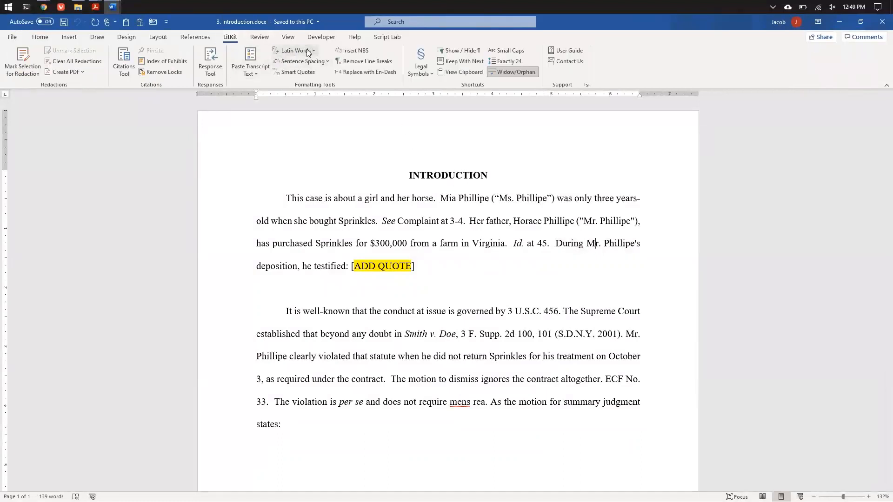
left_click(305, 72)
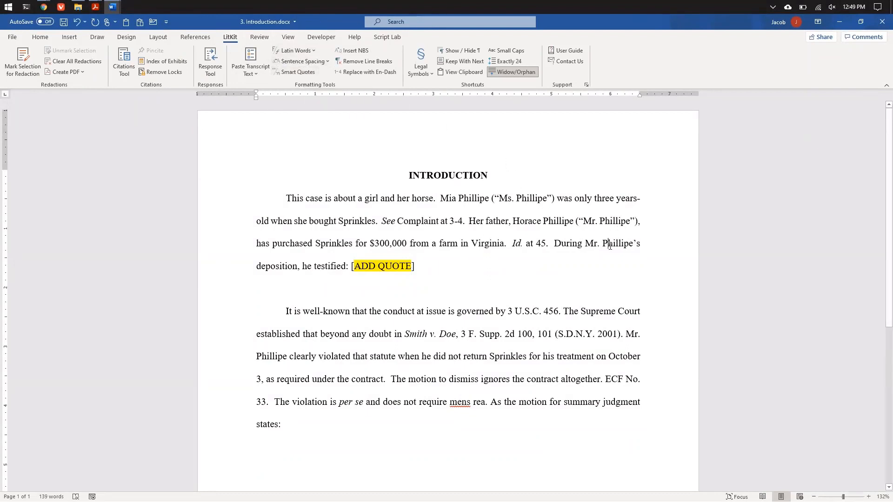
key("ctrl+z")
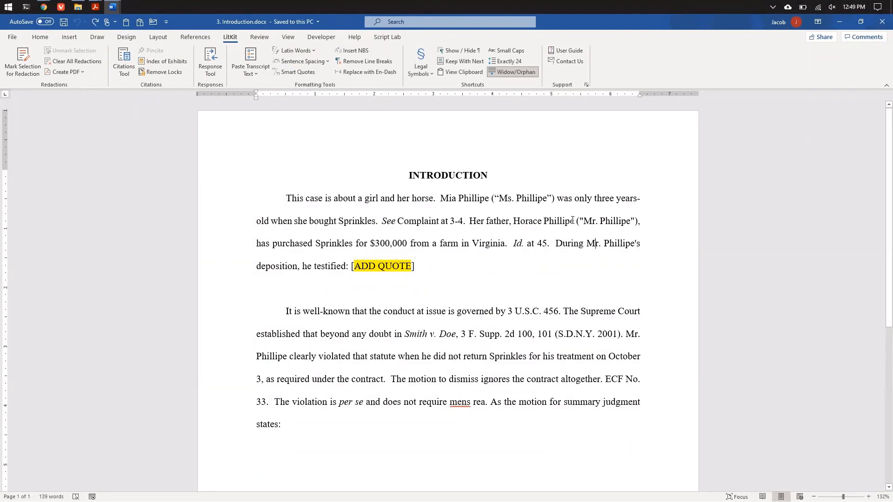
Replace all double quotation marks (") in the document with the same character, with wildcards turned off
key("ctrl+h")
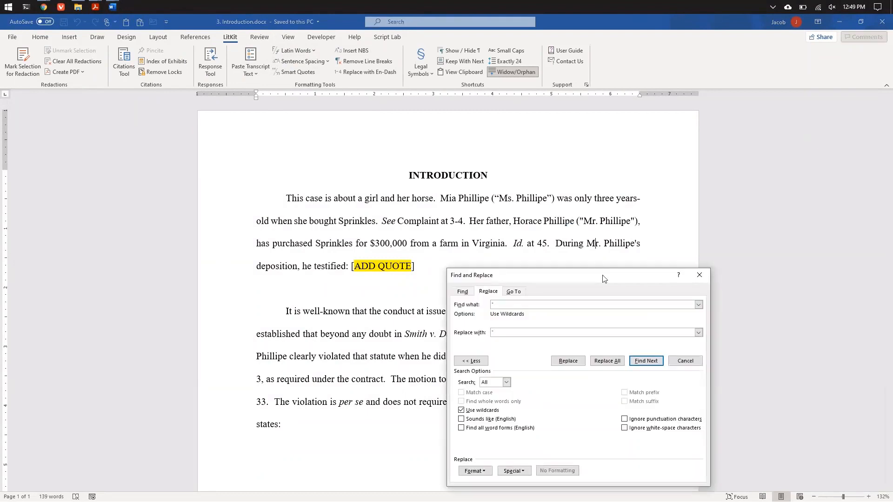
left_click(486, 412)
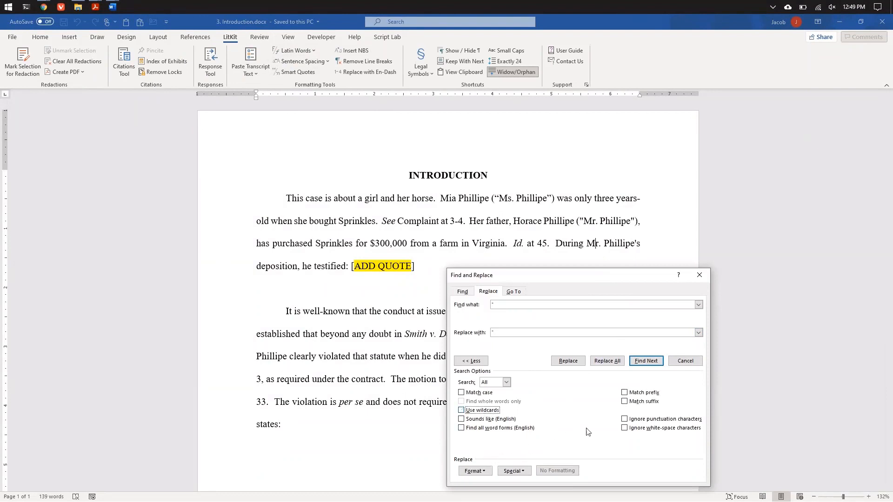
left_click(619, 361)
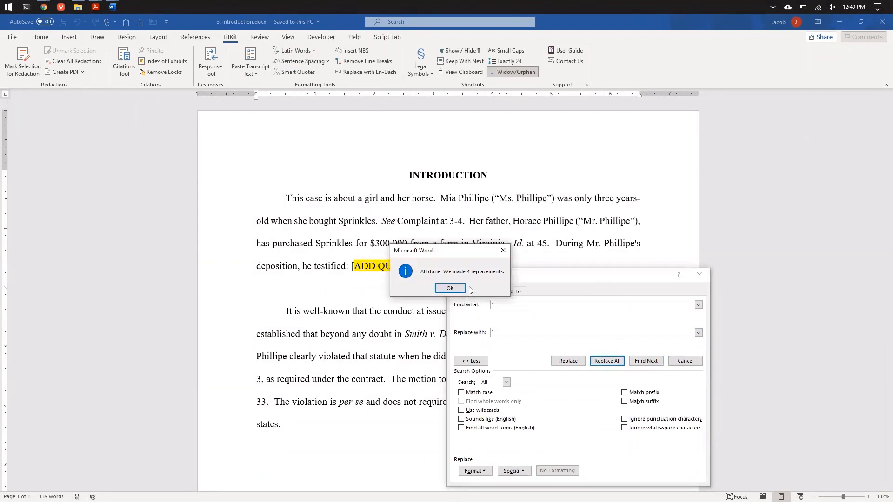
left_click(449, 288)
Replace all apostrophes (') in the document with the same character and close Find and Replace
type("'")
key("Tab")
type("'")
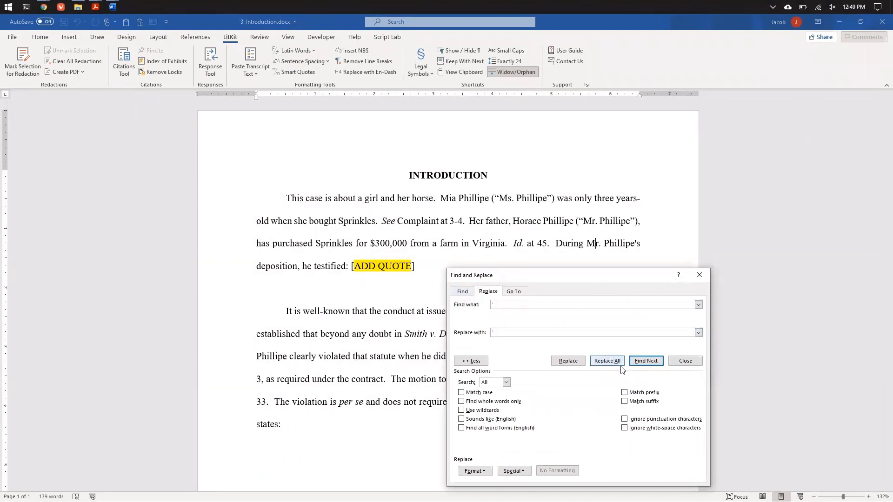
left_click(608, 361)
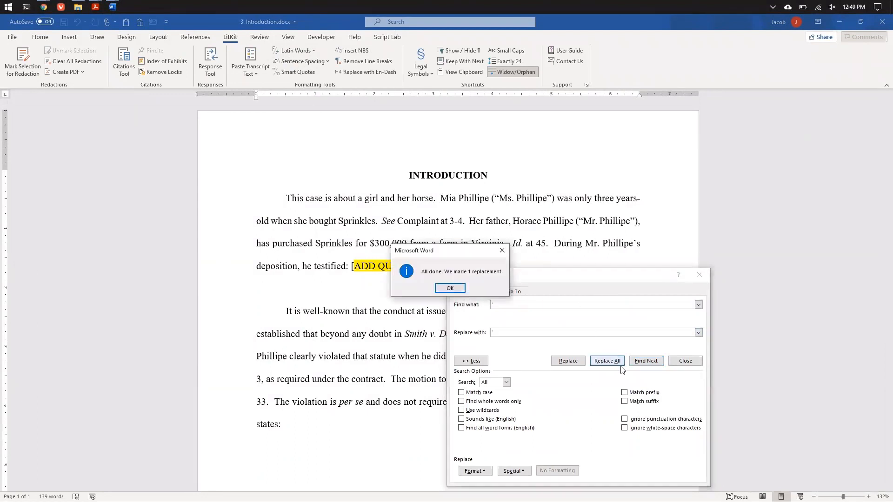
left_click(451, 289)
left_click(698, 270)
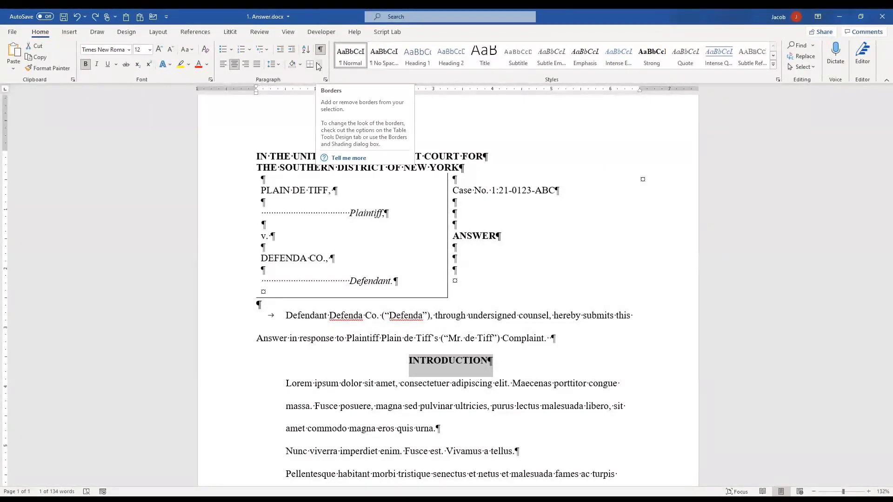
Apply the built-in Heading 1 style to the INTRODUCTION heading in the Answer document
triple_click(440, 363)
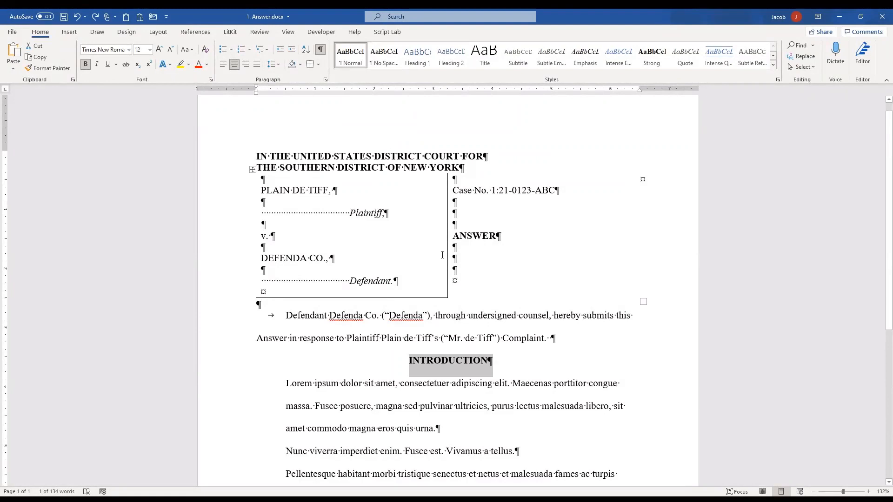
left_click(390, 55)
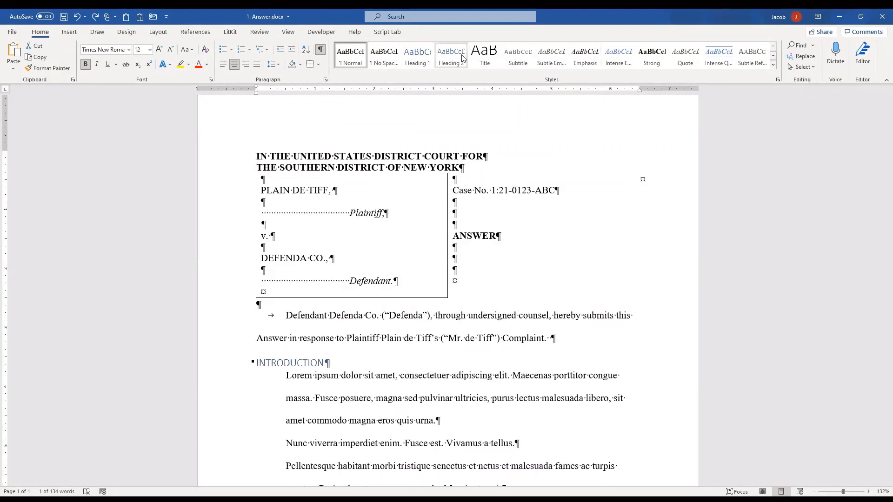
left_click(430, 58)
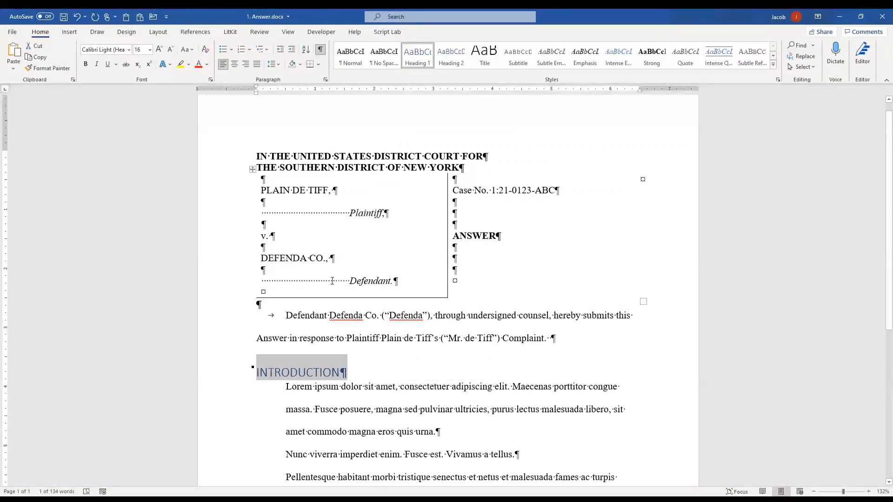
Show the Navigation Pane, and collapse and re-expand the section under the INTRODUCTION heading
left_click(296, 36)
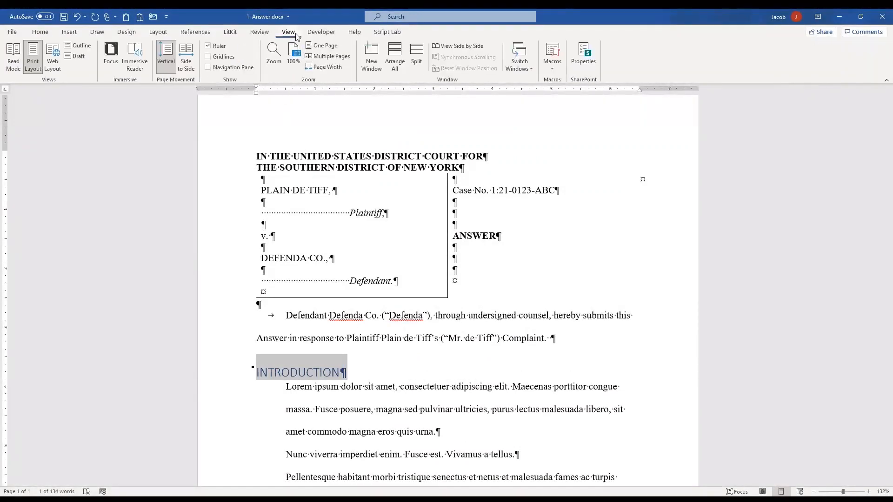
left_click(236, 68)
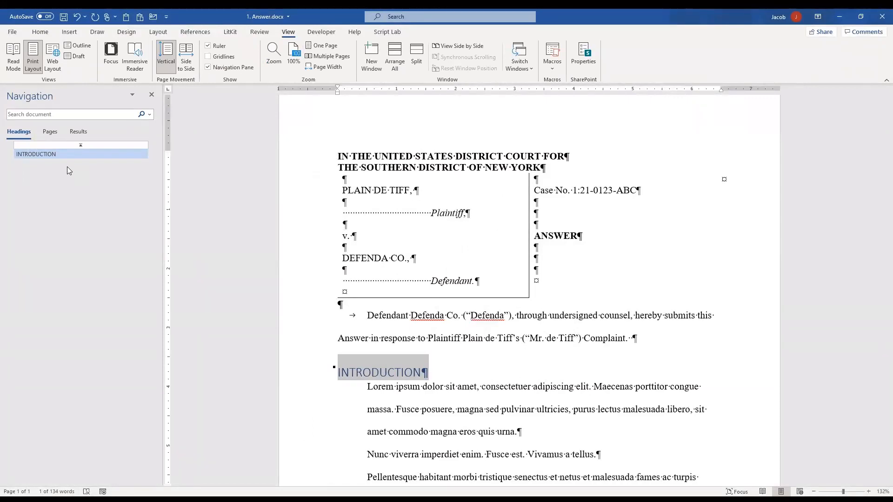
left_click(333, 373)
left_click(333, 373)
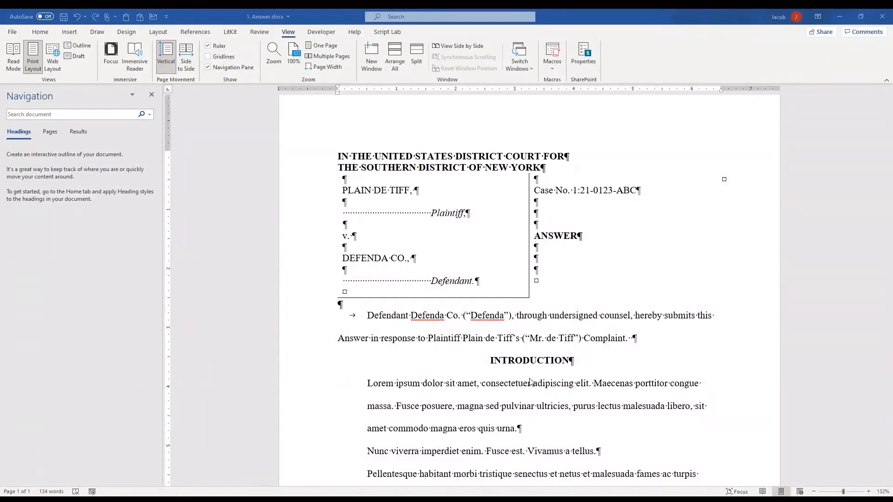
Update the Heading 1 style to match the bold, centered INTRODUCTION heading, and collapse and restore the text beneath it
double_click(519, 364)
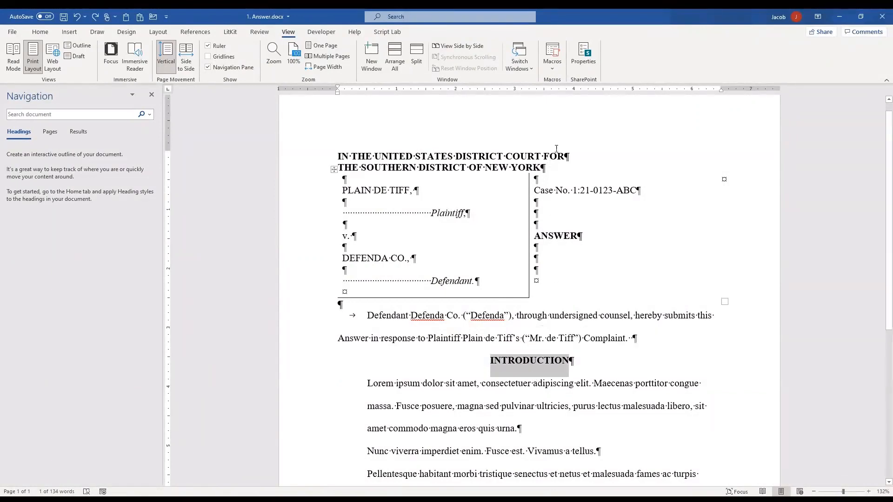
left_click(40, 33)
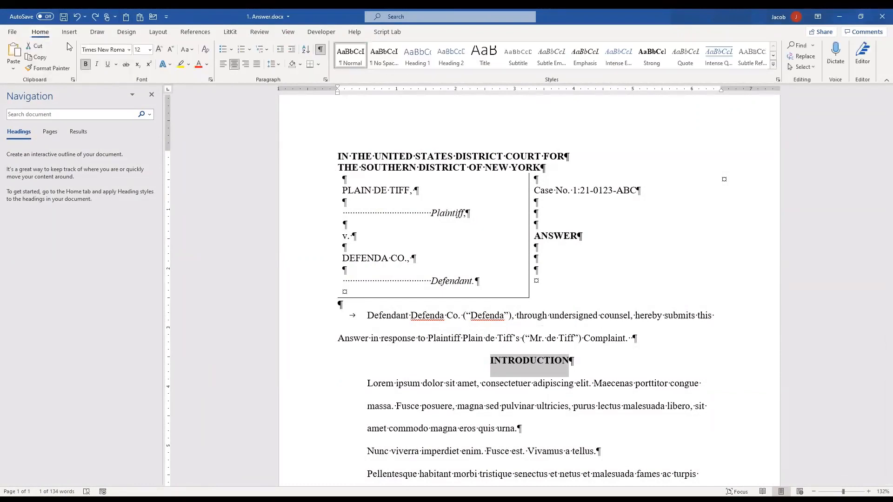
right_click(421, 58)
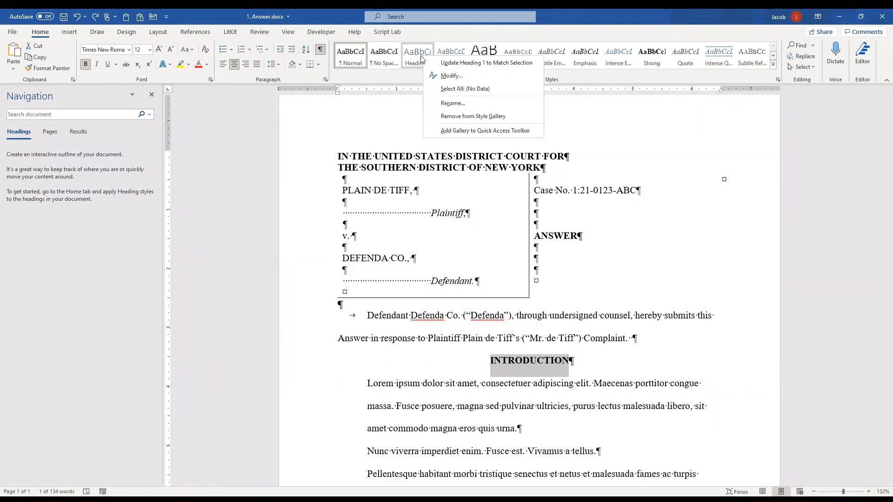
left_click(458, 68)
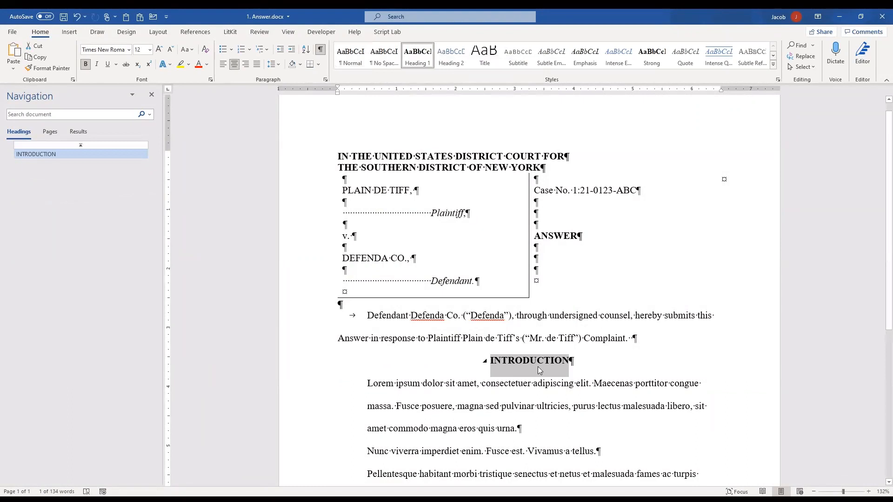
left_click(486, 362)
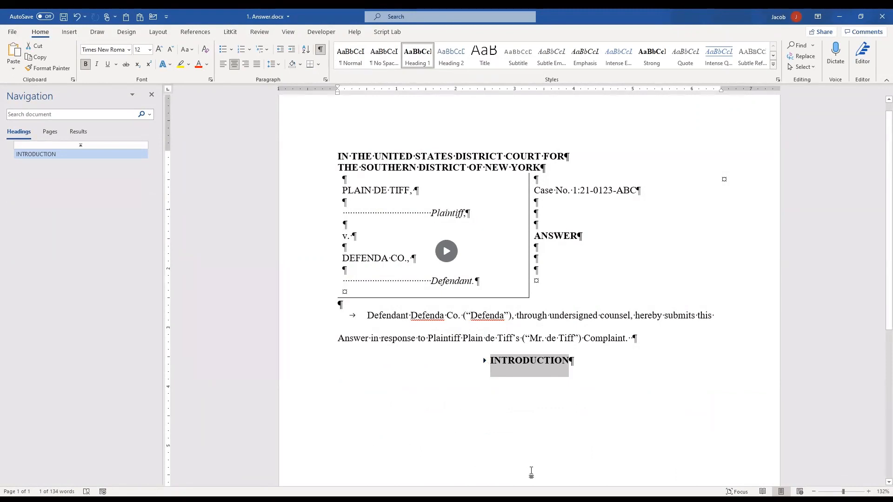
key("ctrl+z")
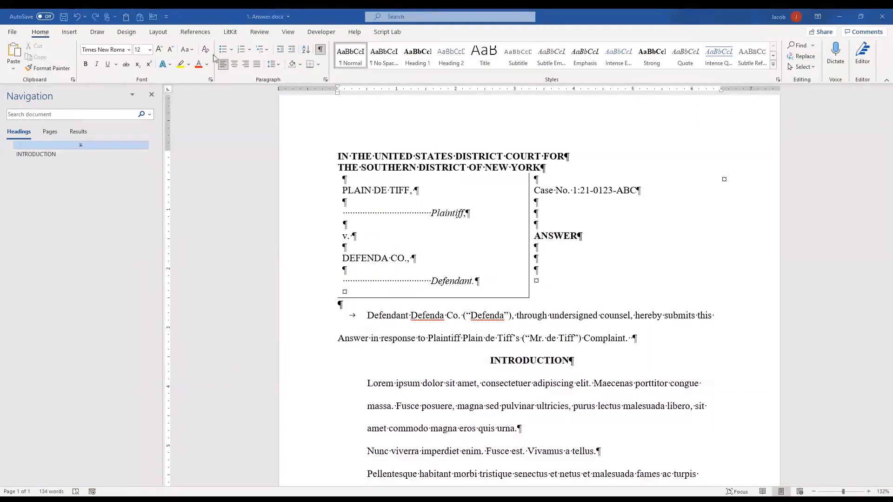
Modify the Normal style so its font color is the orange Accent 2 theme color, in this document only
left_click(778, 81)
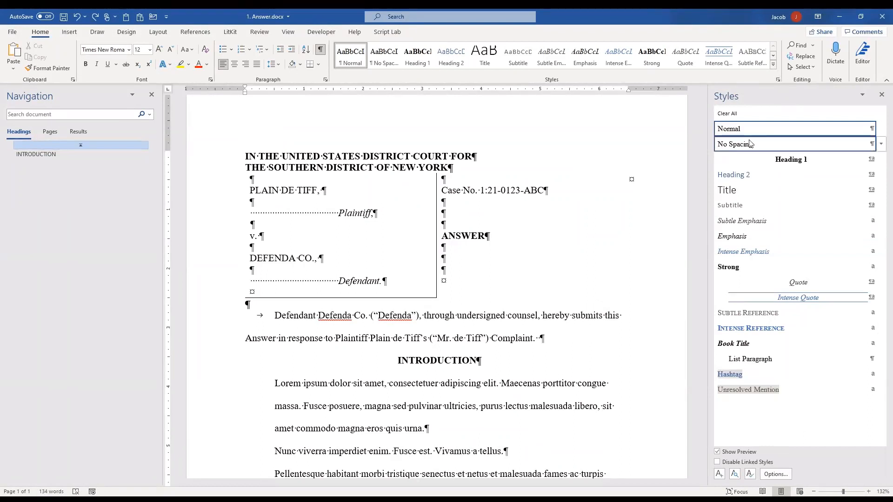
right_click(735, 132)
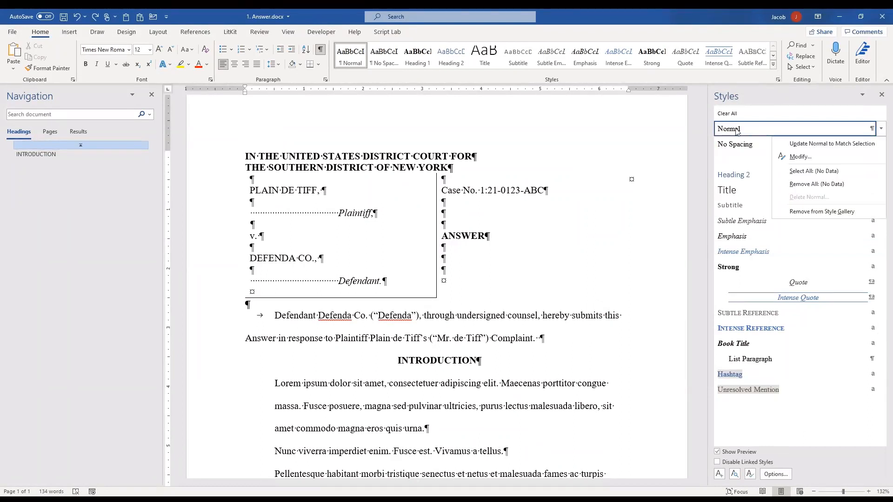
left_click(818, 159)
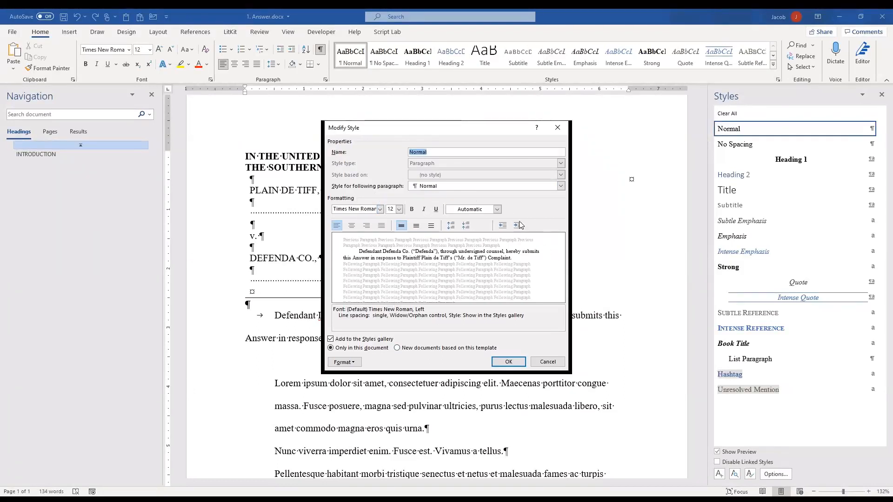
left_click(496, 210)
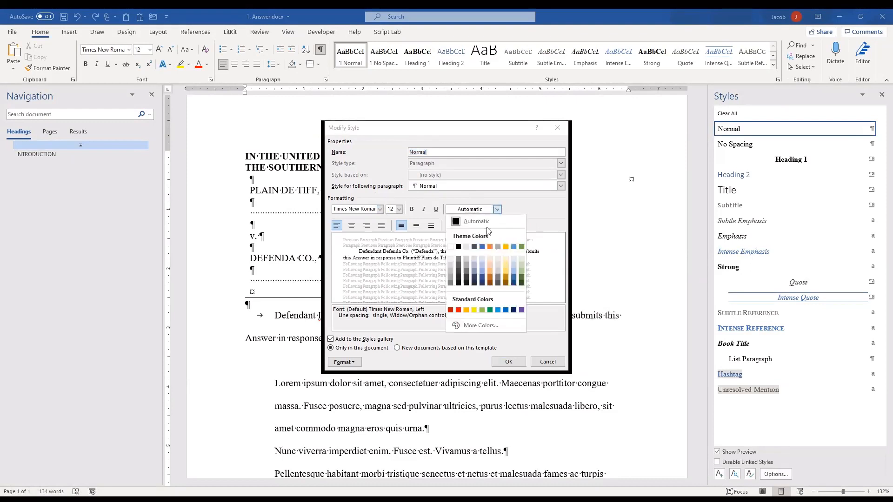
left_click(490, 247)
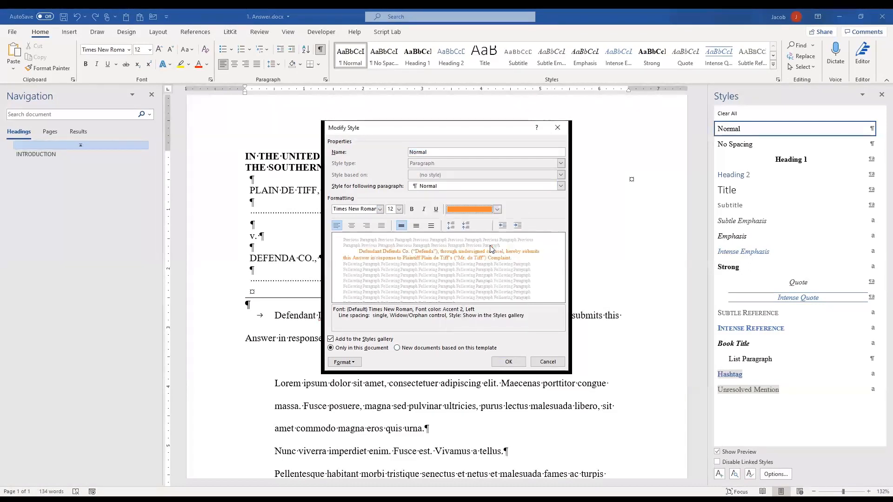
left_click(506, 365)
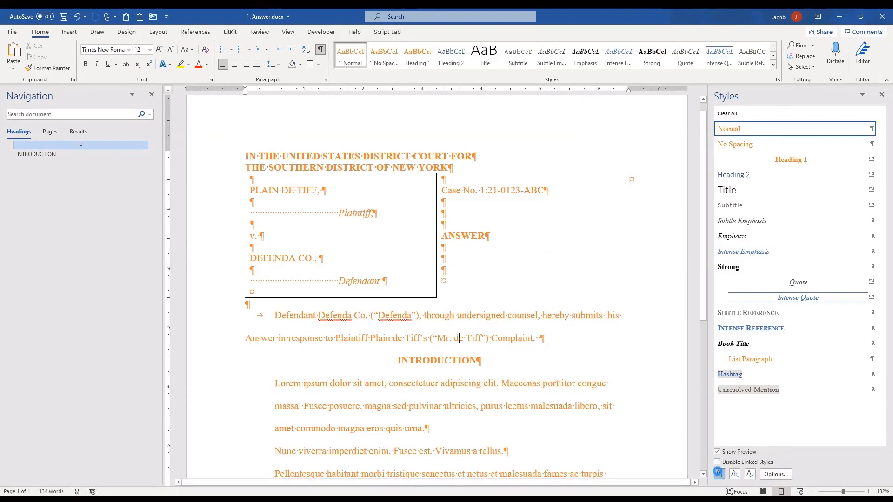
Start creating a new style in the Answer document
left_click(719, 474)
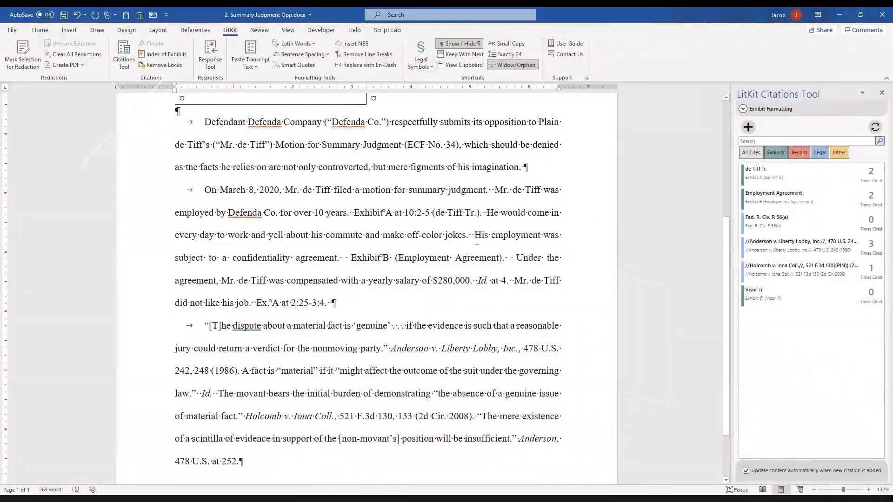
In the Summary Judgment Opp document, insert "New Exhibit." before "His employment" and add that text as an Exhibit citation
type("New Exh")
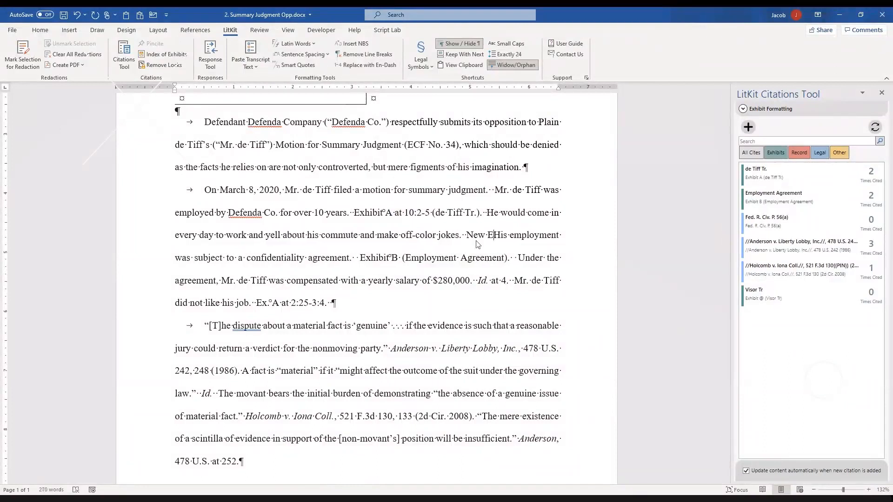
type("ibit.")
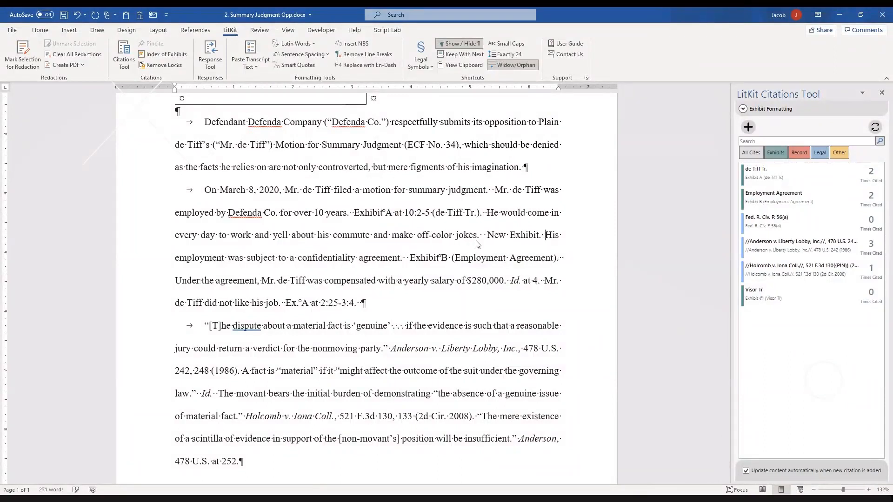
key("shift+Left")
key("shift+Left")
key("shift+Left")
key("shift+Left")
key("shift+Left")
key("shift+Left")
key("shift+Left")
key("shift+Left")
key("shift+Left")
key("shift+Left")
key("shift+Left")
key("shift+Left")
key("shift+Left")
key("shift+Left")
key("shift+Left")
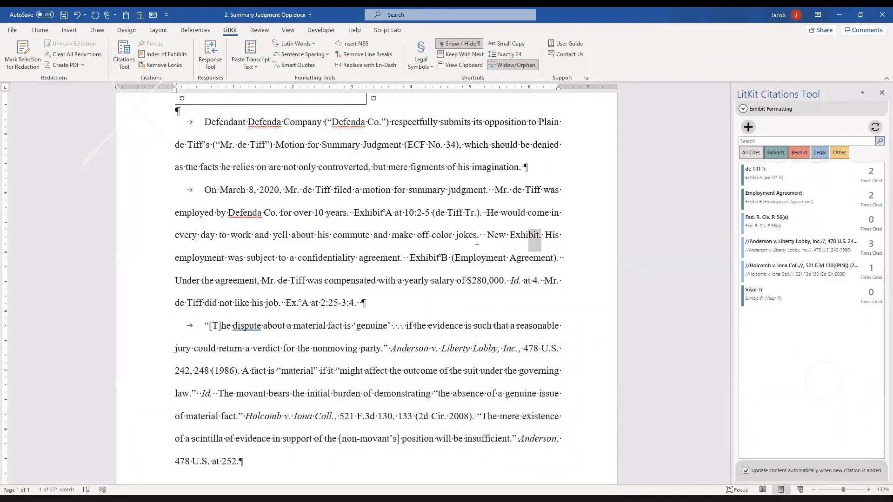
key("shift+Right")
key("shift+Right")
key("shift+Right")
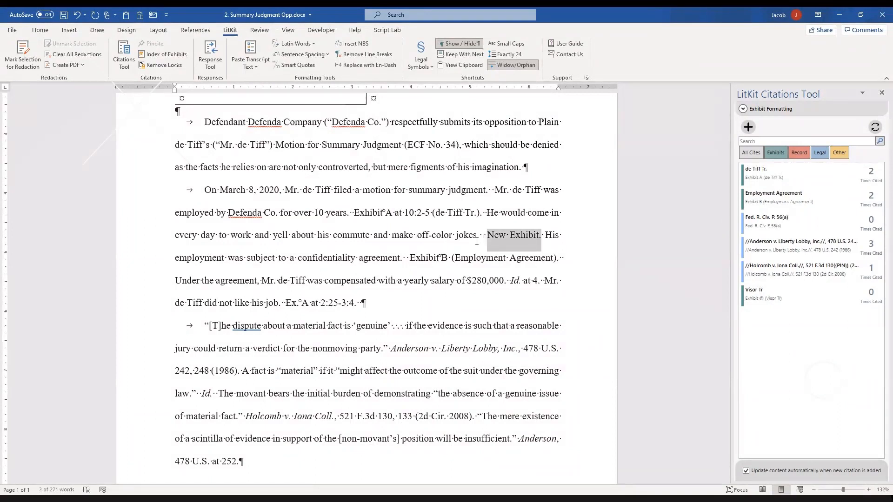
right_click(519, 239)
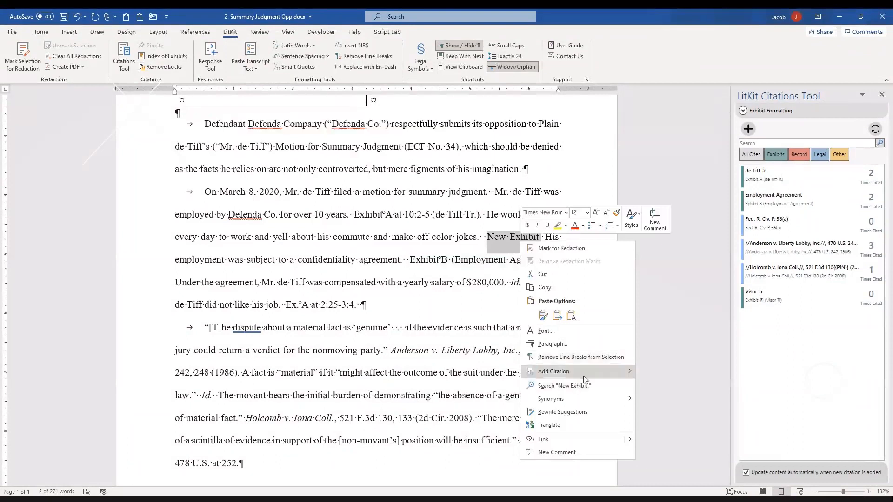
mouse_move(585, 381)
left_click(653, 372)
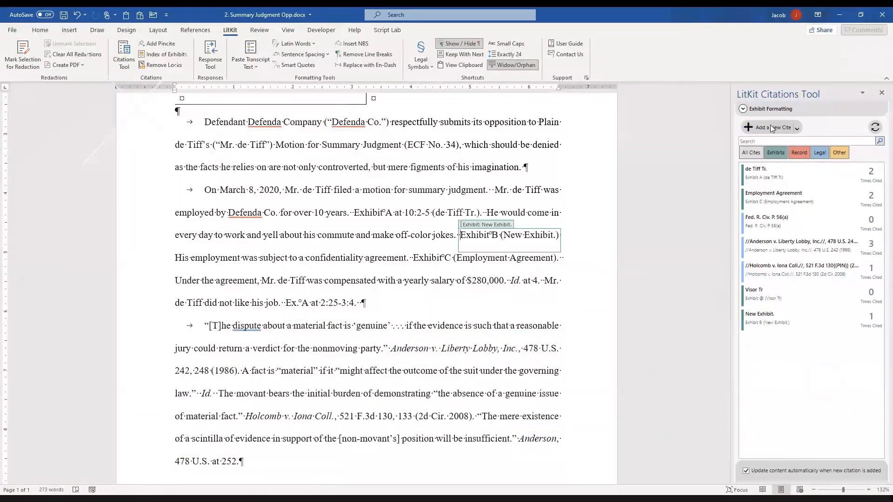
Add a Record citation with the long cite "ECF No. 2 (Answer)" and the short cite "ECF No. 2"
left_click(770, 127)
left_click(808, 144)
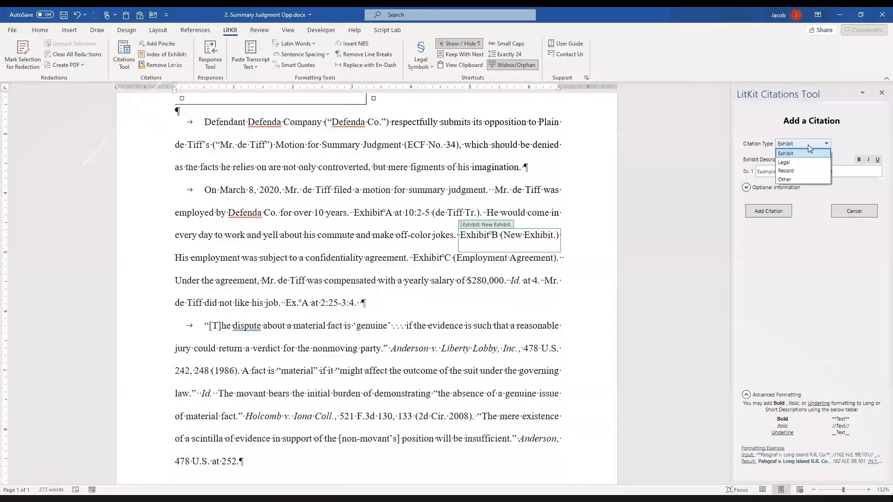
left_click(801, 164)
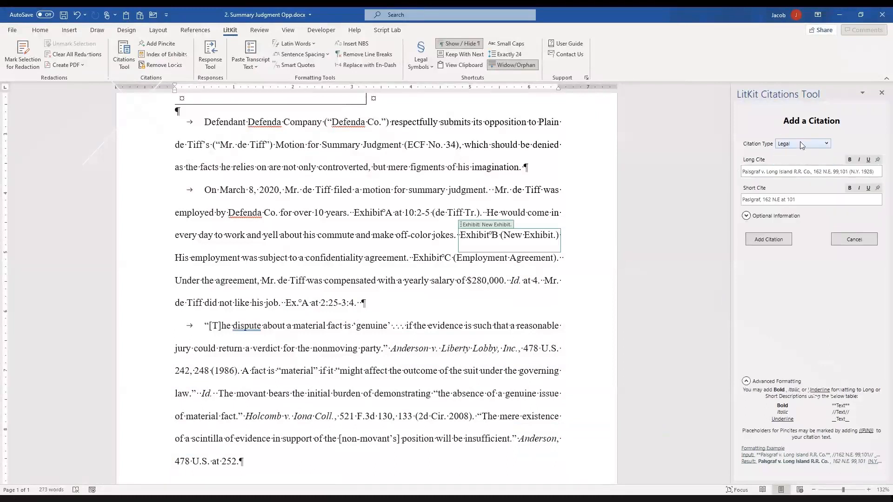
left_click(800, 144)
left_click(800, 171)
left_click(749, 175)
type("ECF No. 2")
key("BackSpace")
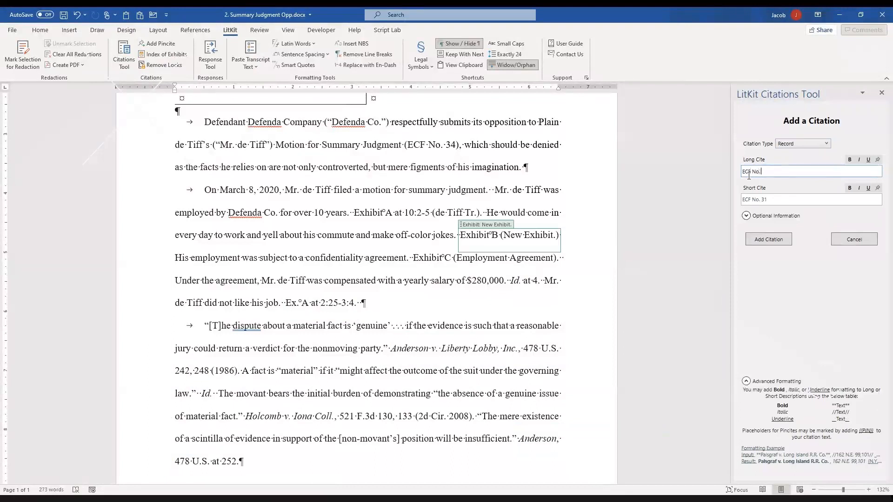
type("2 (Answer)")
key("Tab")
left_click(754, 203)
type("ECF No. 2")
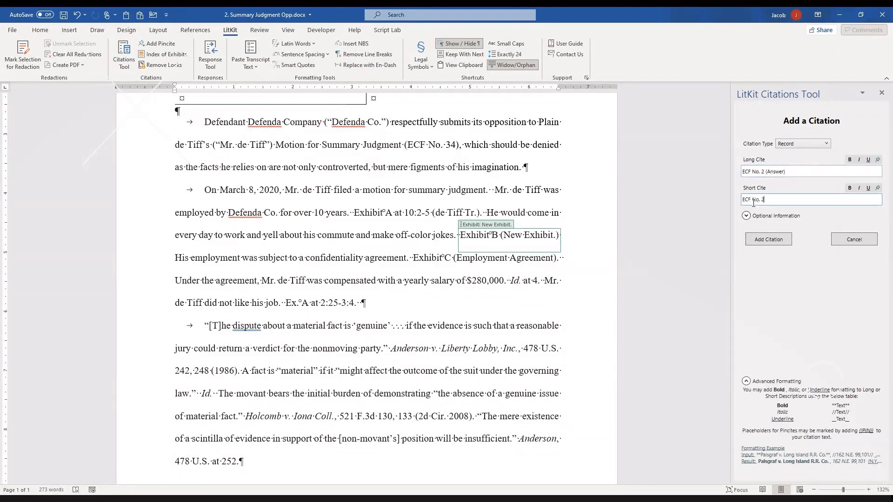
left_click(770, 238)
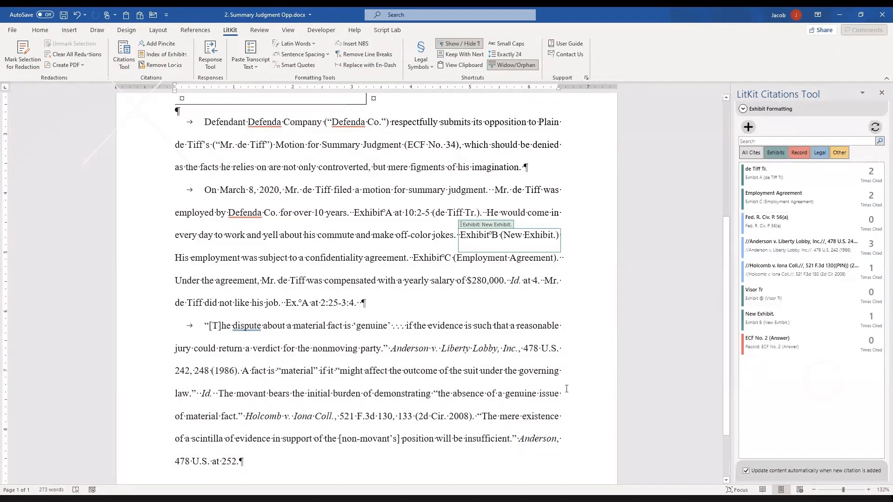
Customize the exhibit long cite format by replacing the parentheses with a comma before the description, and apply the updated formatting
left_click(744, 108)
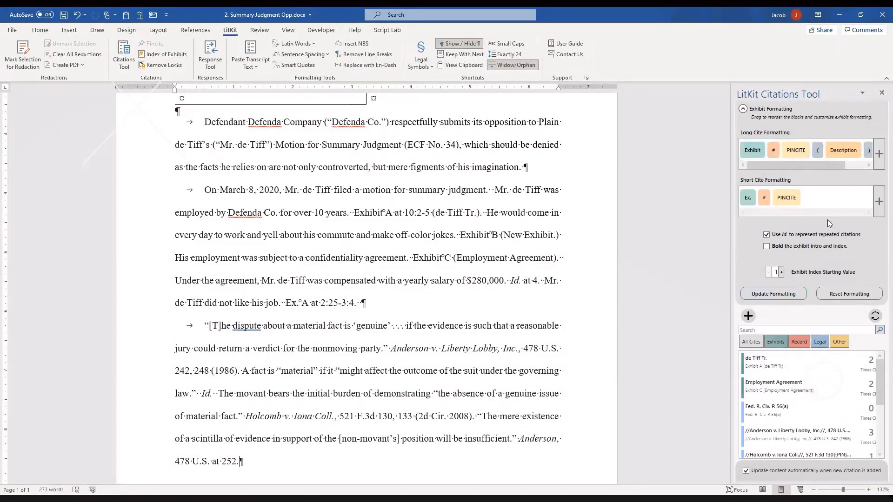
mouse_move(821, 150)
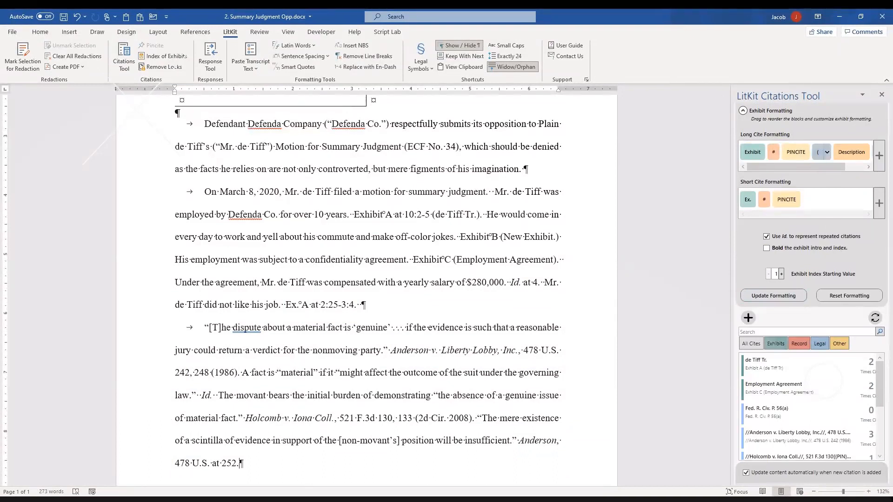
left_click_drag(820, 152, 891, 152)
mouse_move(866, 152)
left_click_drag(865, 152, 891, 153)
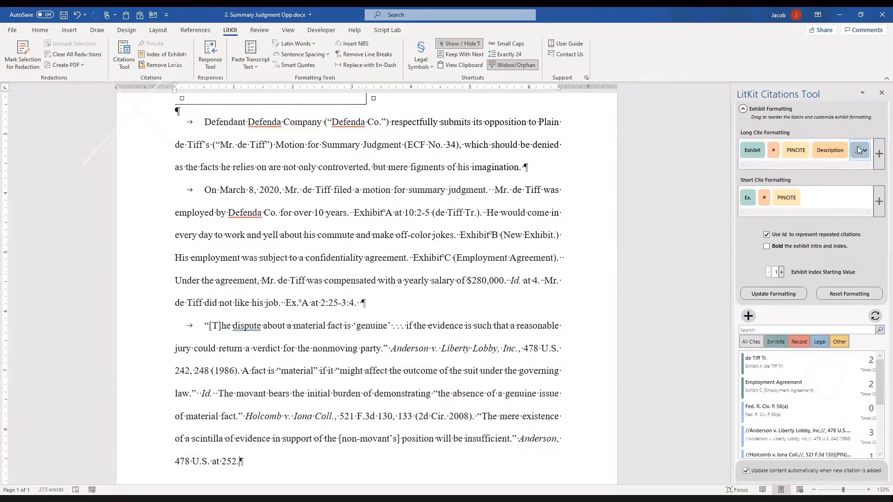
left_click_drag(857, 146, 807, 148)
left_click(796, 292)
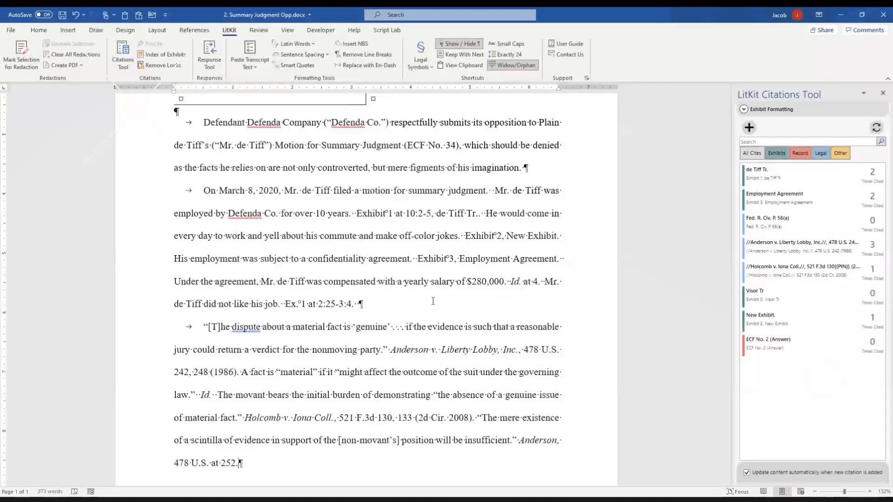
Move the sentences from "He would come in" through the Employment Agreement cite to the paragraph's end, and refresh the citations
left_click_drag(570, 263, 489, 218)
key("Delete")
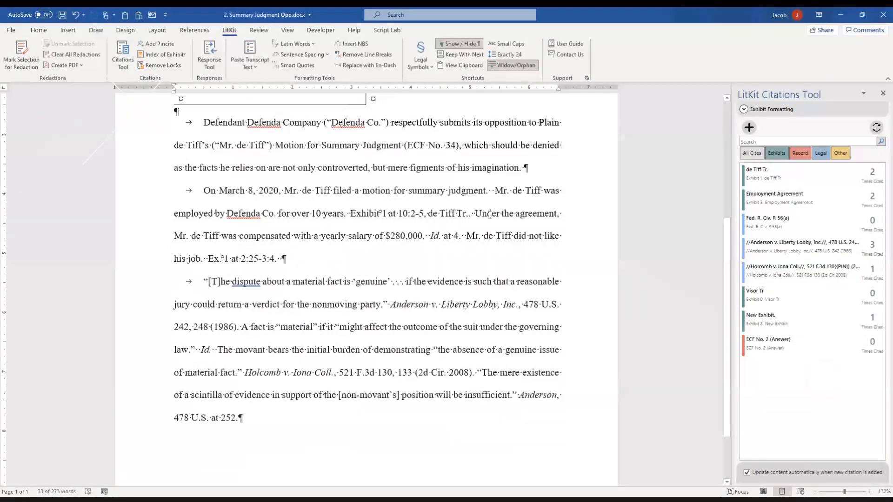
left_click(404, 265)
type("v")
key("ctrl+z")
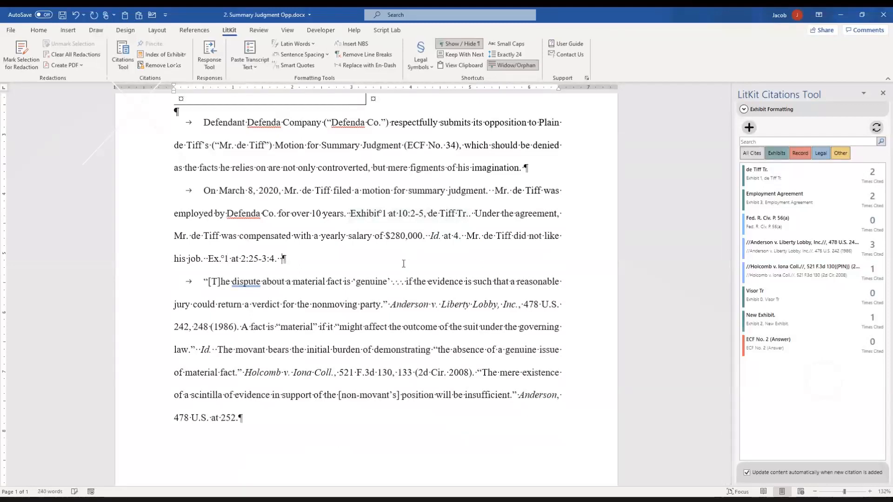
key("ctrl+v")
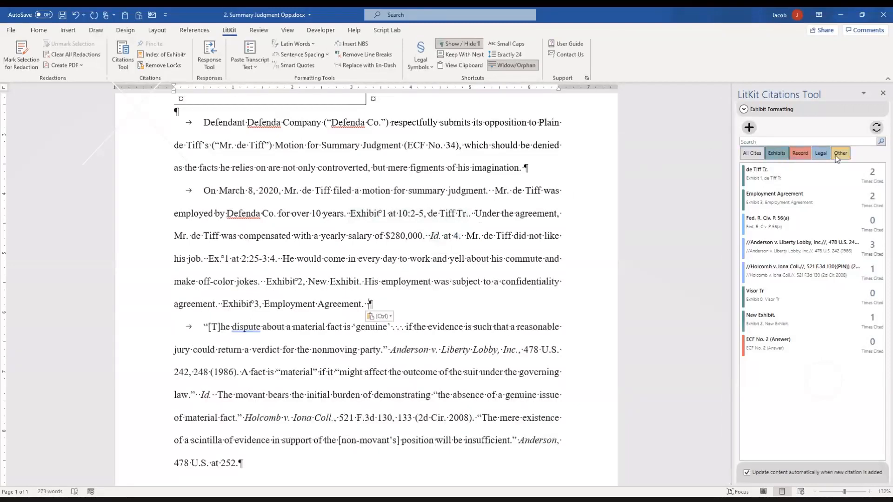
left_click(881, 128)
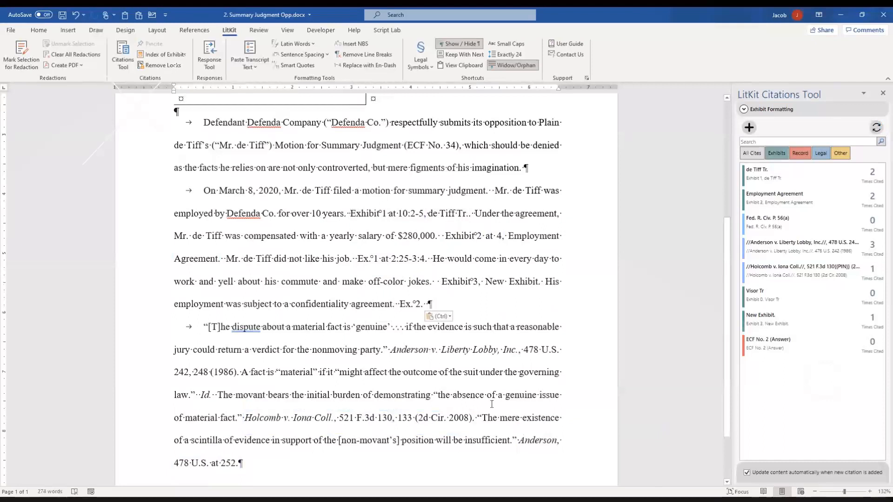
Delete the sentence citing Holcomb v. Iona Coll. from the last paragraph and refresh the citations
left_click_drag(476, 421, 221, 410)
key("Delete")
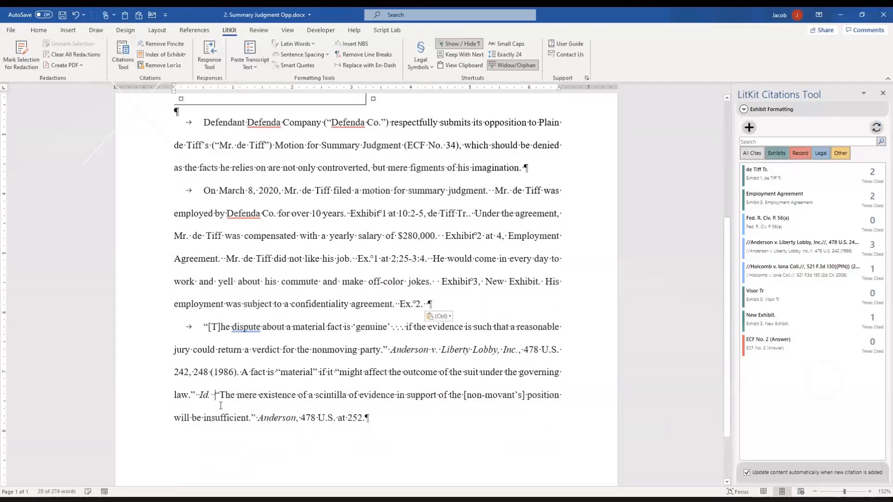
left_click(876, 129)
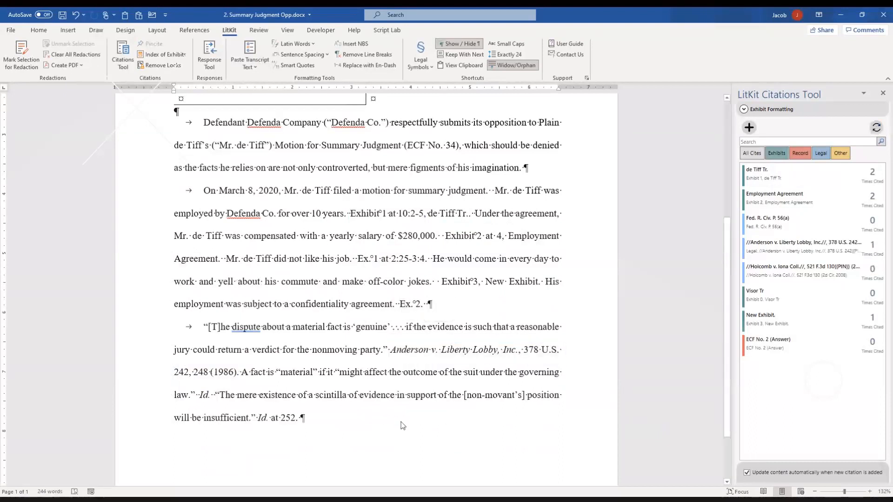
Undo the sentence move and deletion, and update the Anderson v. Liberty Lobby citation with the 378 U.S. long and short cites
key("ctrl+z")
left_click(439, 407)
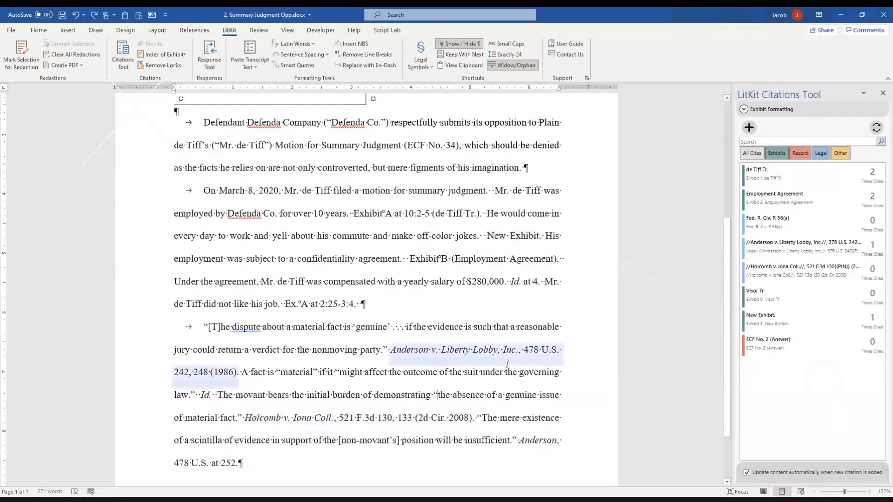
mouse_move(871, 268)
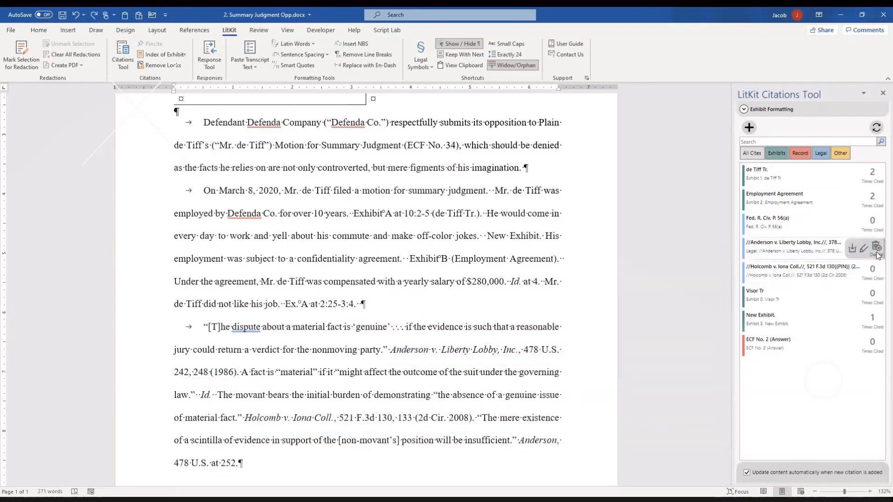
left_click(863, 251)
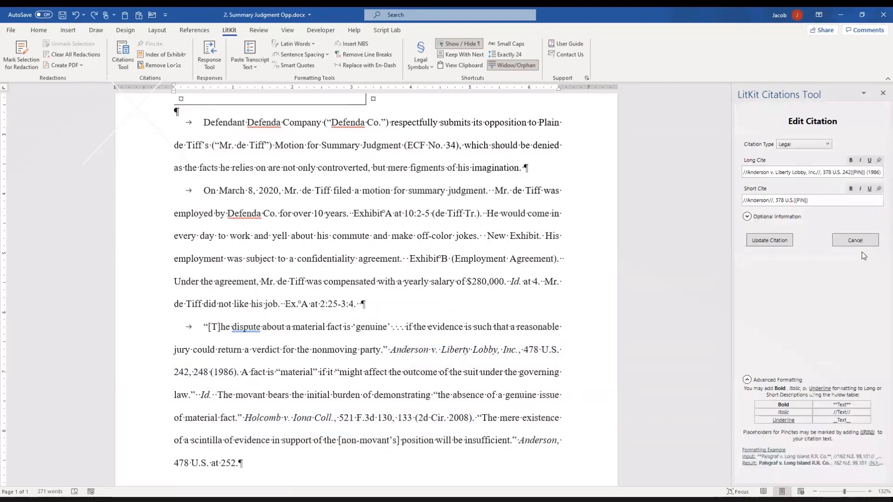
left_click(785, 239)
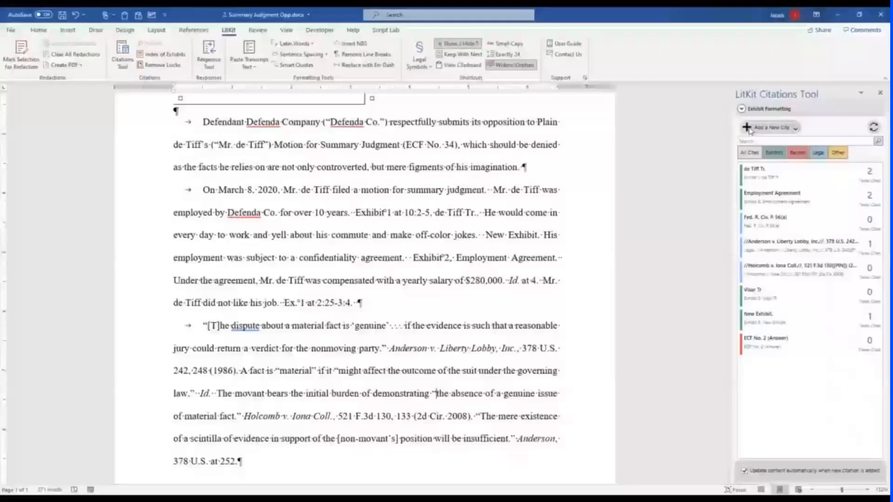
Start a new Legal citation and expand its optional information fields
left_click(749, 127)
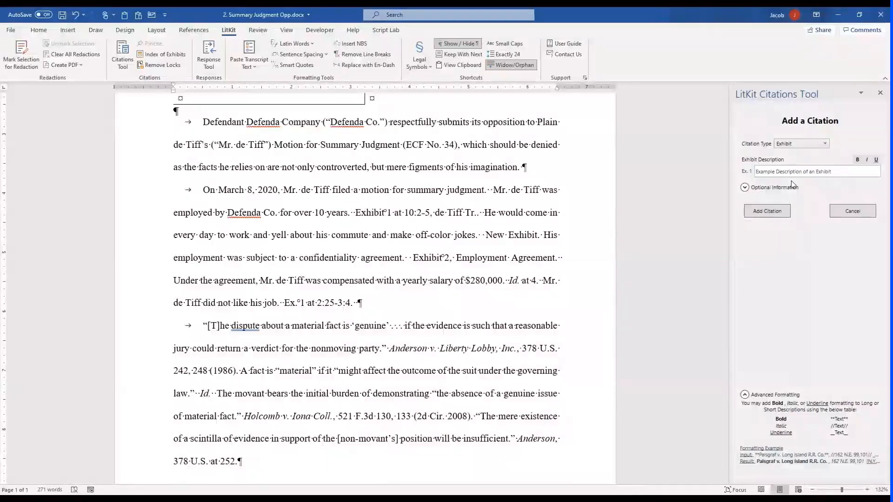
left_click(812, 146)
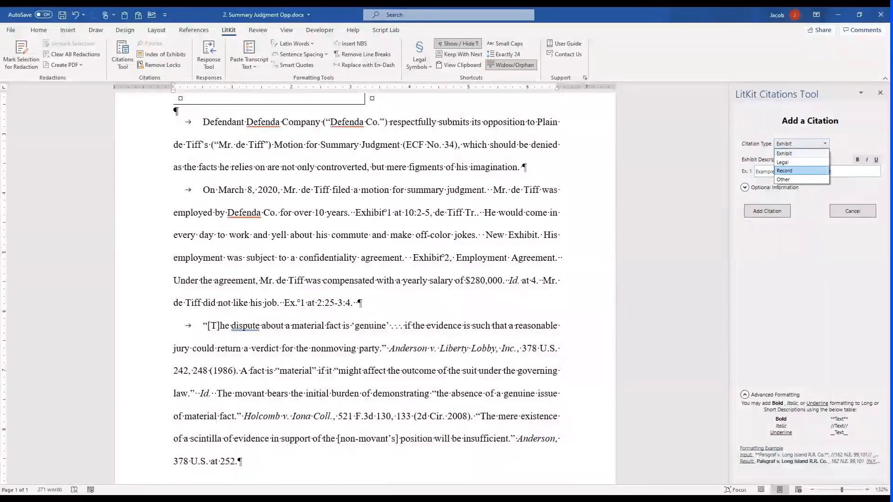
left_click(805, 163)
left_click(753, 217)
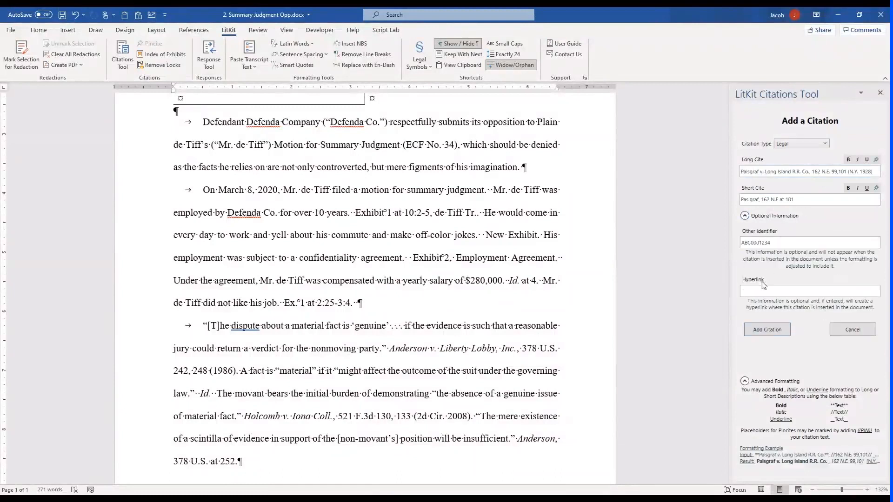
left_click(770, 172)
type("sMITH")
key("BackSpace")
key("BackSpace")
key("BackSpace")
key("BackSpace")
key("BackSpace")
key("BackSpace")
left_click(770, 171)
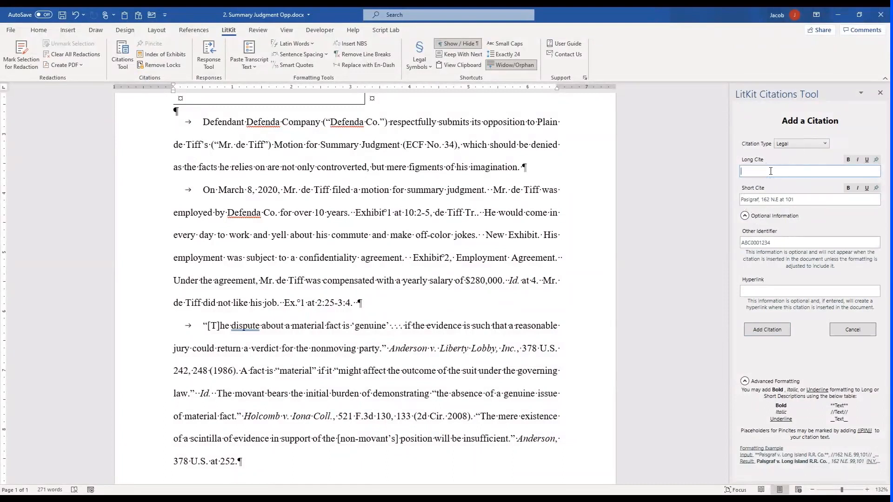
type("Smith v. Doe, 1 F.3d 2,{{PIN}} (2002)")
key("Tab")
type("Smith, 1 F.3d{{PIN}}")
left_click(767, 291)
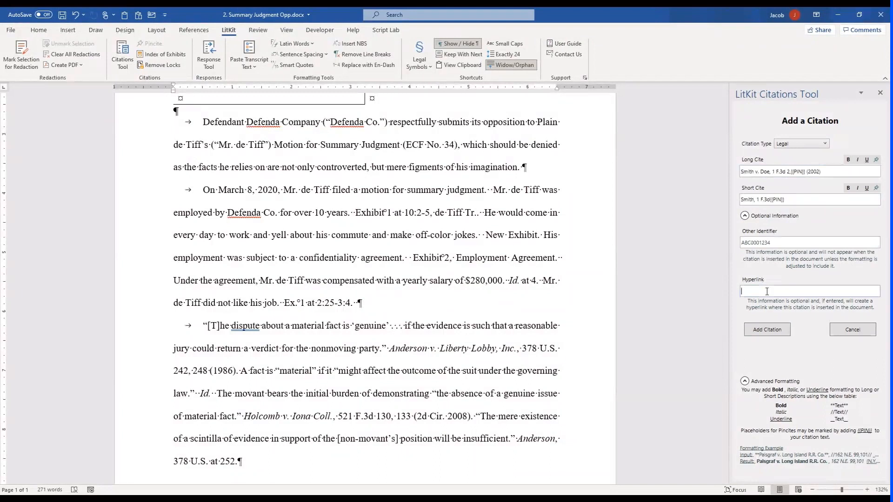
type("www.prelimine.com")
left_click(777, 336)
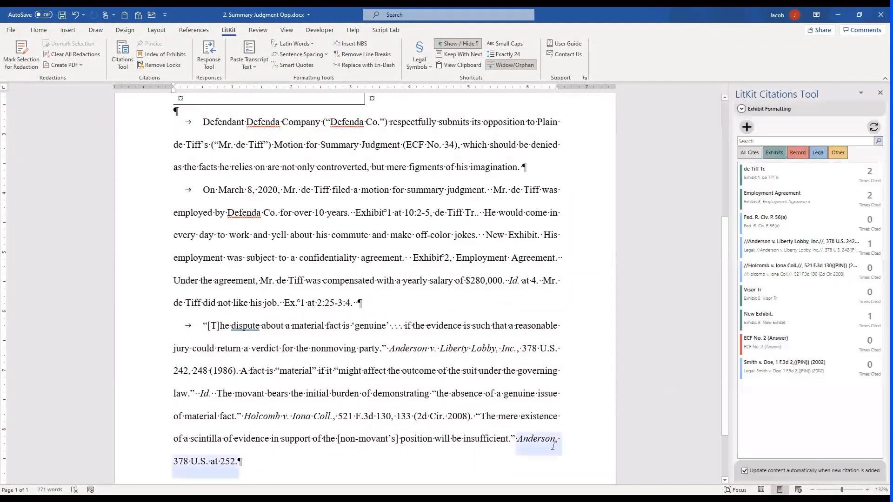
Insert the Smith v. Doe citation at the end of the last paragraph
left_click(518, 467)
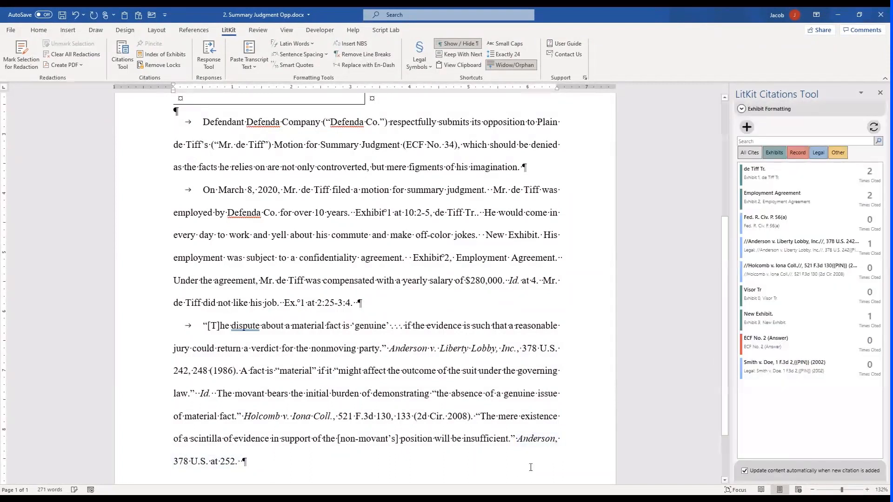
left_click(786, 365)
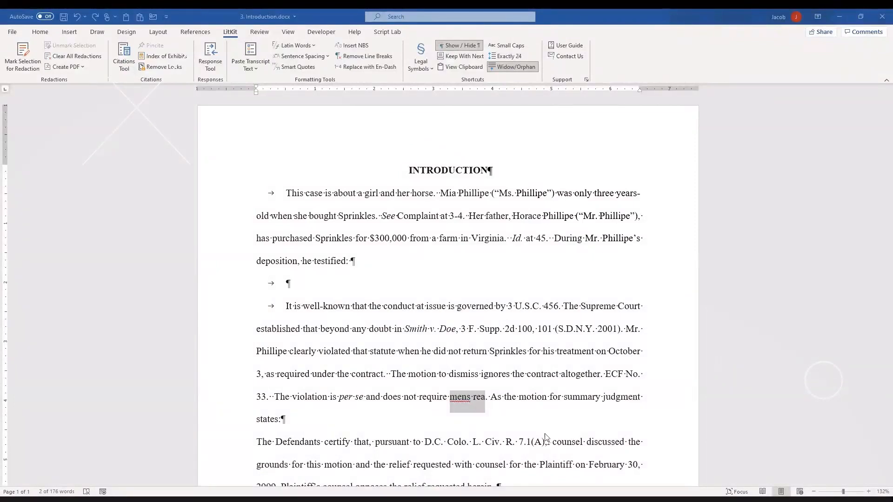
Italicize the document's Latin words, accepting any tracked changes, and apply double spacing between sentences
left_click(295, 45)
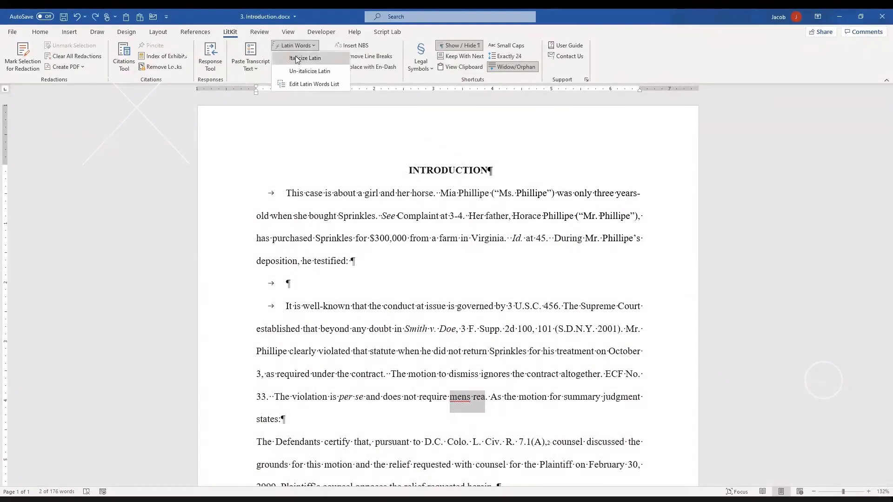
left_click(297, 58)
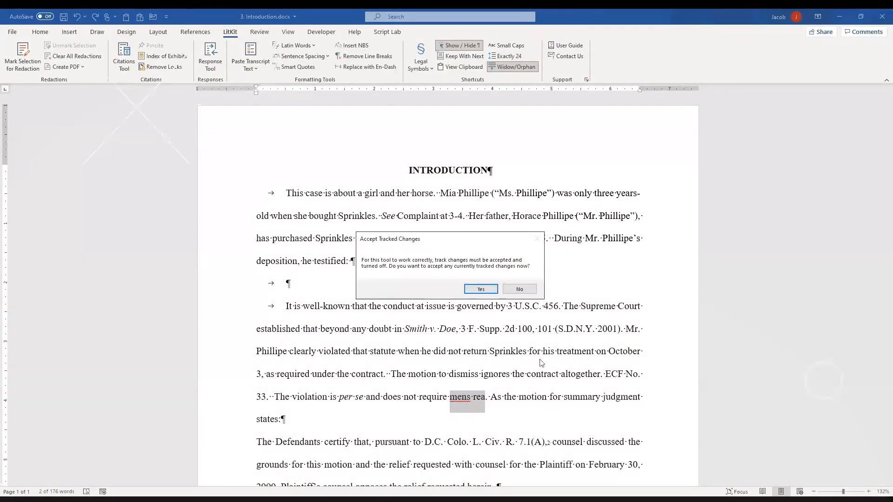
left_click(482, 289)
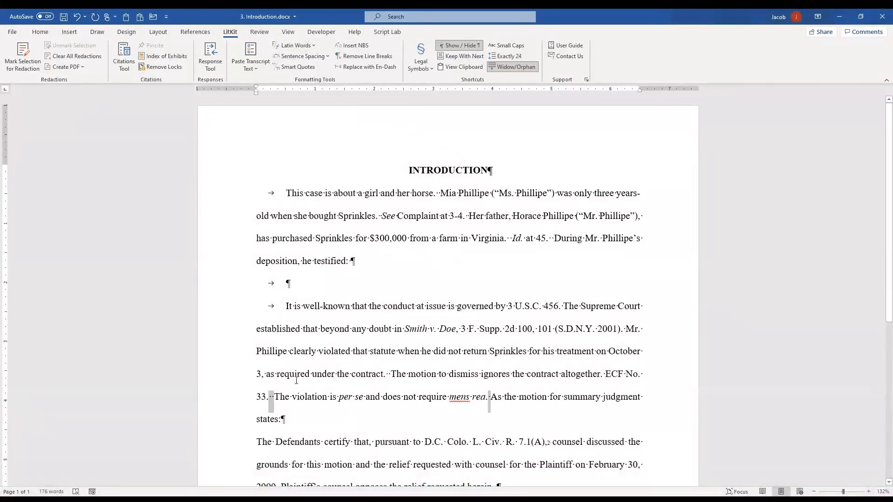
left_click(322, 58)
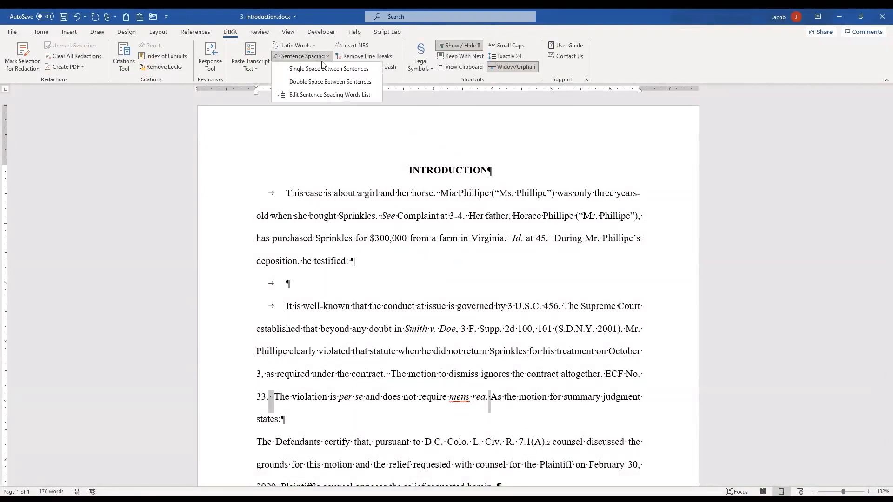
left_click(333, 82)
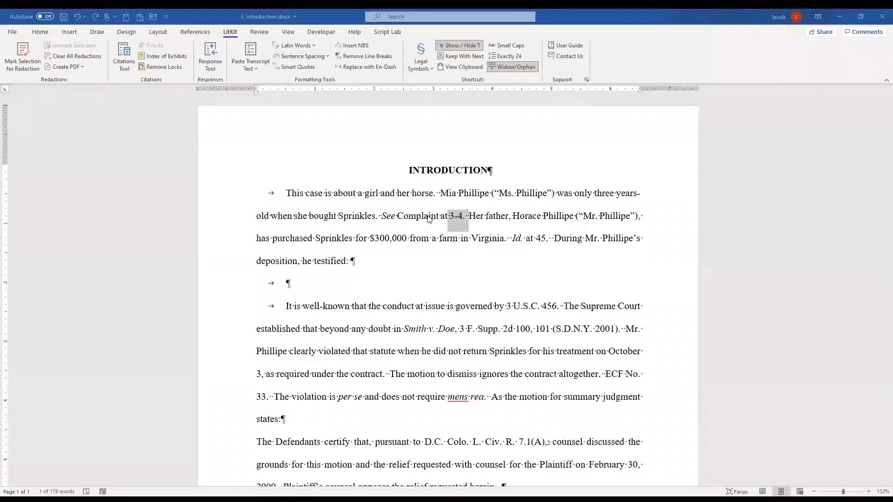
Replace hyphens in number ranges with en-dashes and insert nonbreaking spaces throughout the document, accepting any tracked changes
left_click(352, 56)
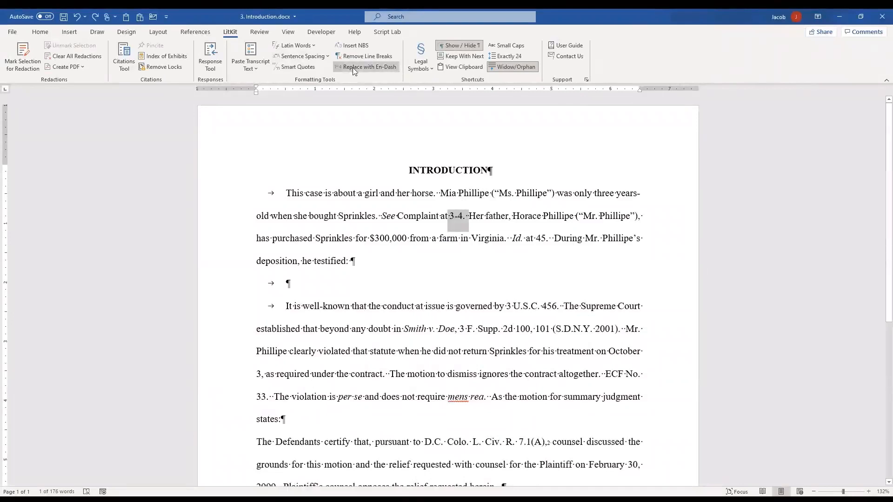
left_click(479, 290)
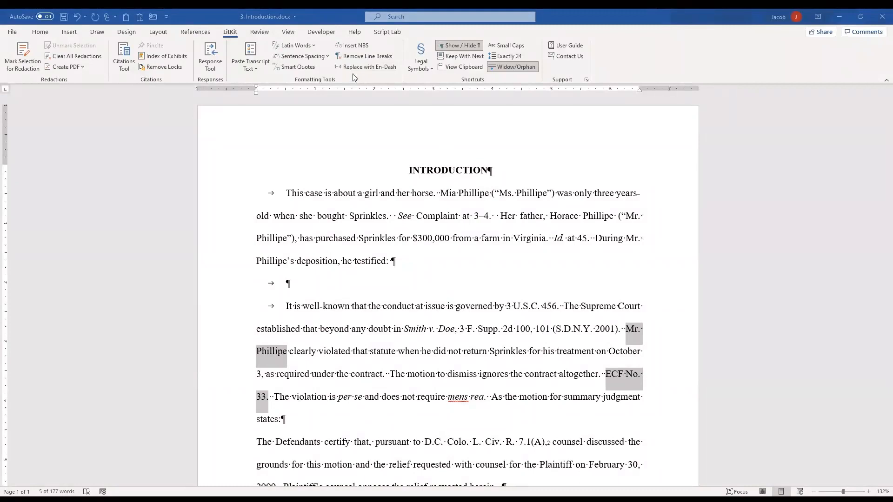
left_click(353, 47)
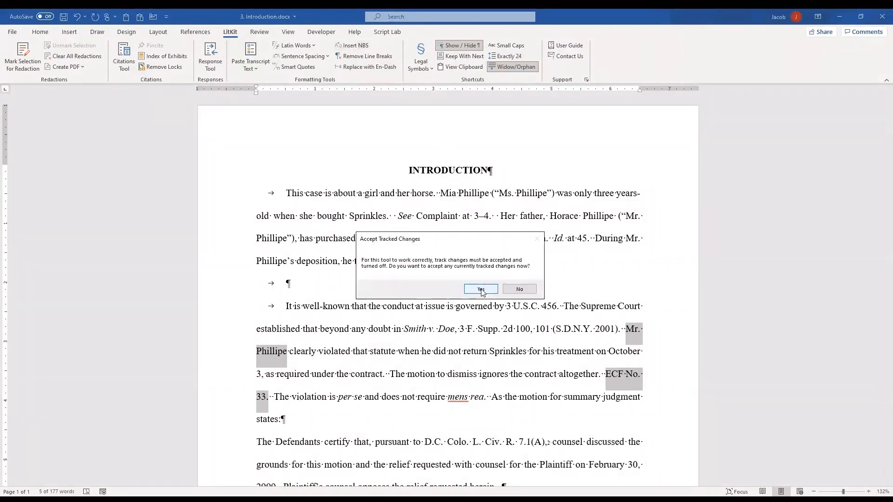
left_click(481, 290)
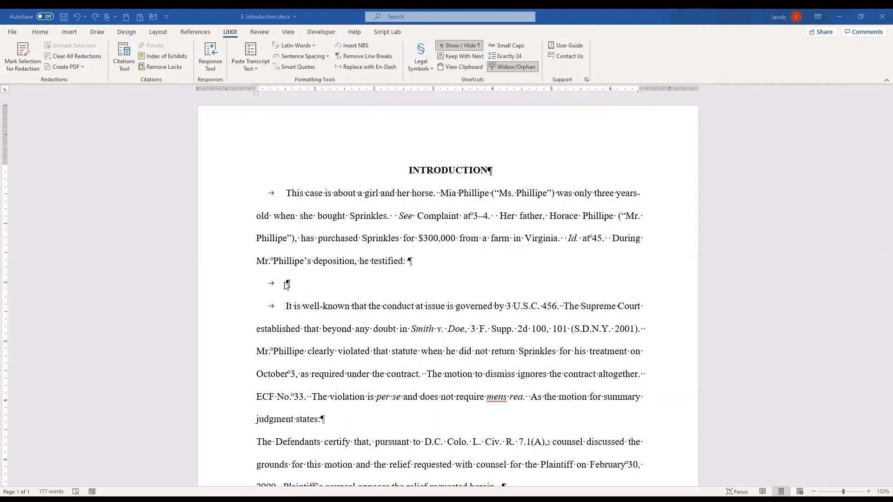
Toggle the formatting marks off and back on, and apply Keep With Next to the INTRODUCTION heading
left_click(41, 32)
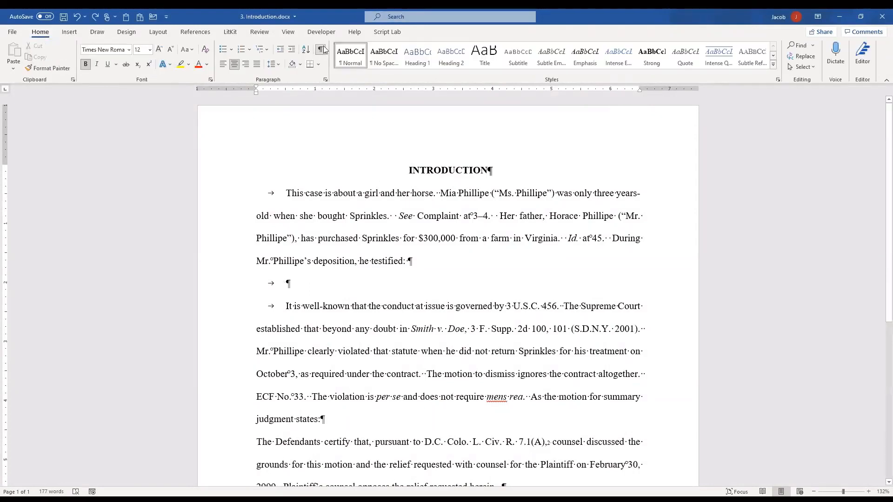
left_click(229, 33)
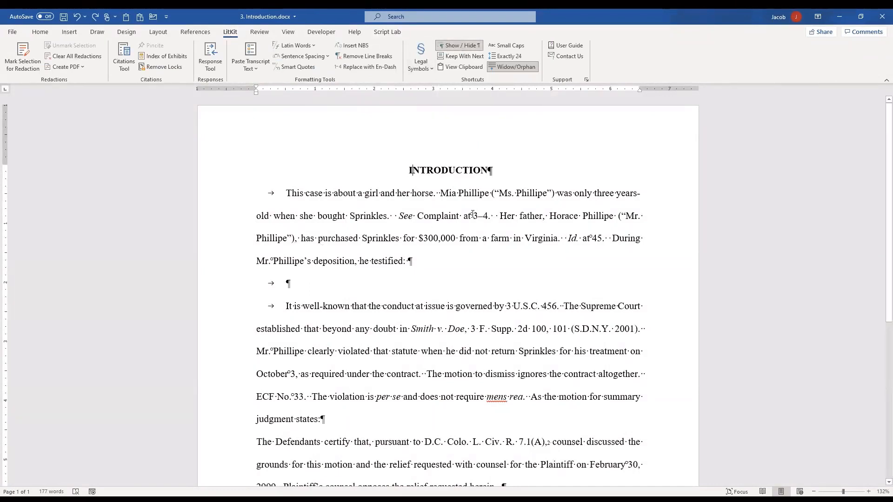
left_click(471, 49)
left_click(472, 48)
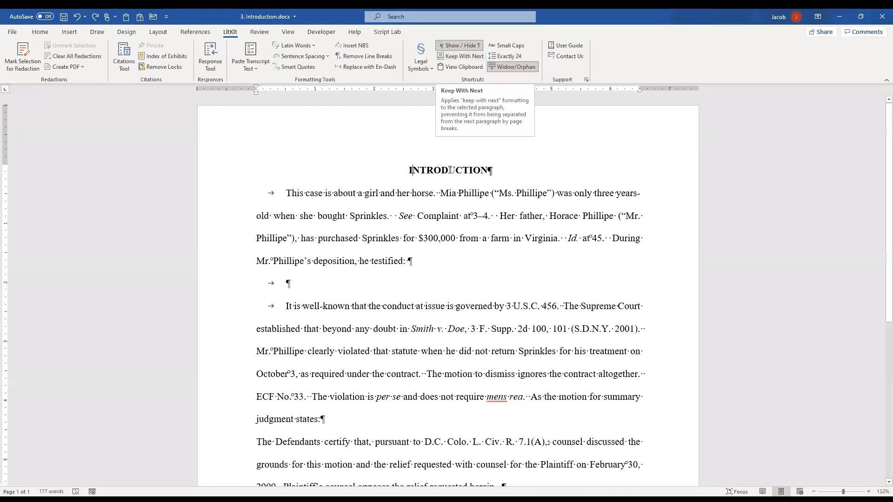
left_click(478, 59)
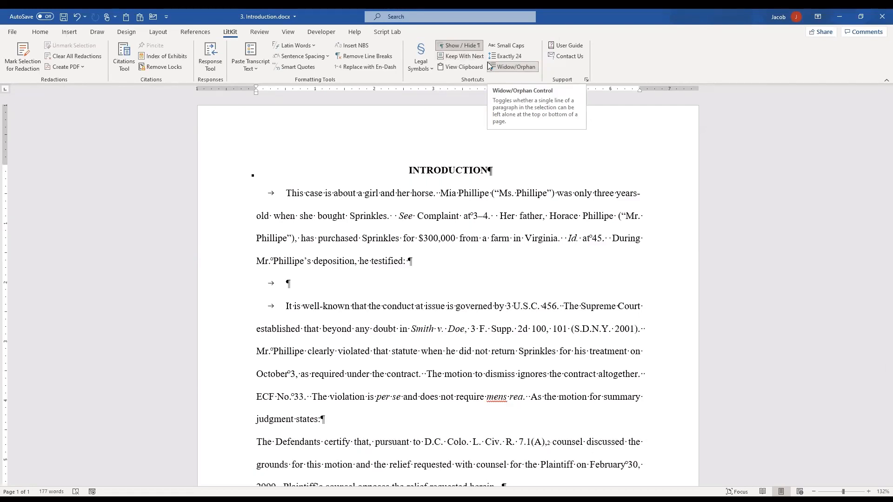
left_click(488, 63)
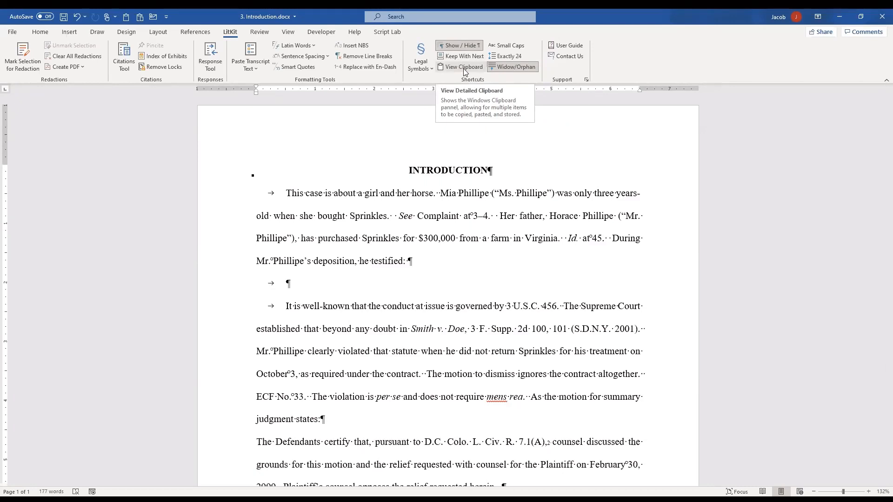
Show the detailed clipboard and copy the first body paragraph and the "It is well-known" paragraph as separate items
left_click(442, 68)
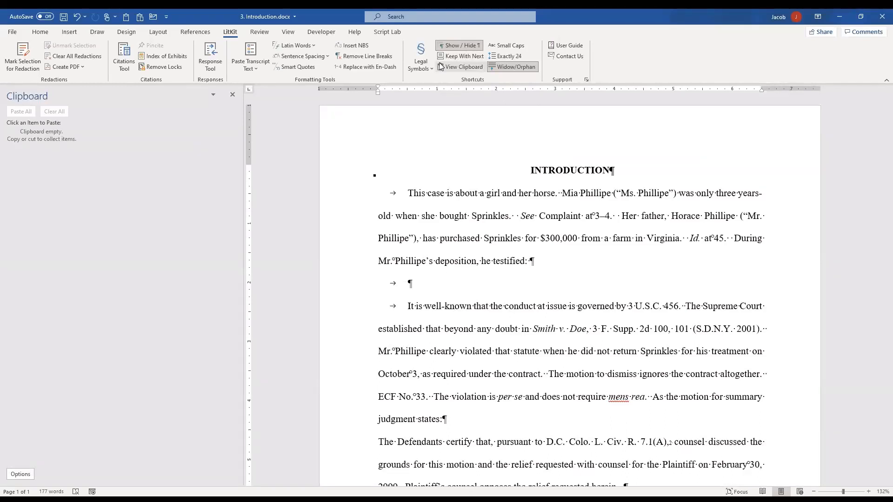
left_click_drag(407, 195, 535, 250)
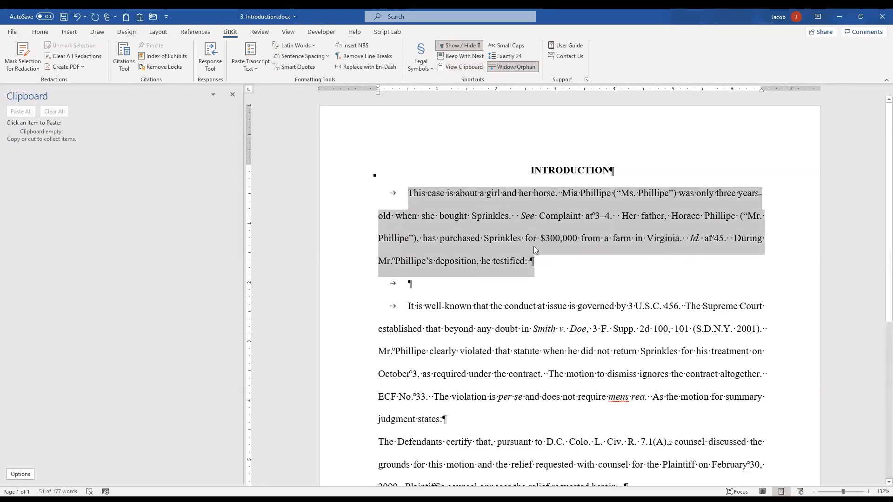
key("ctrl+c")
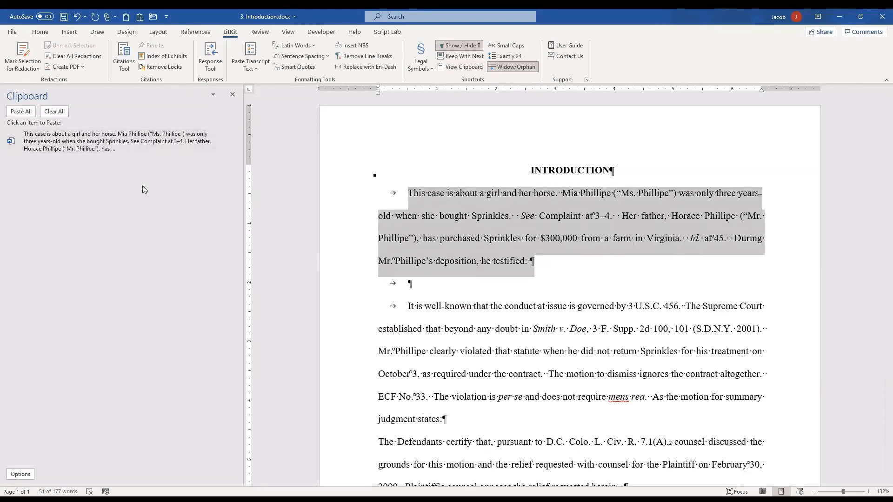
left_click_drag(407, 307, 449, 422)
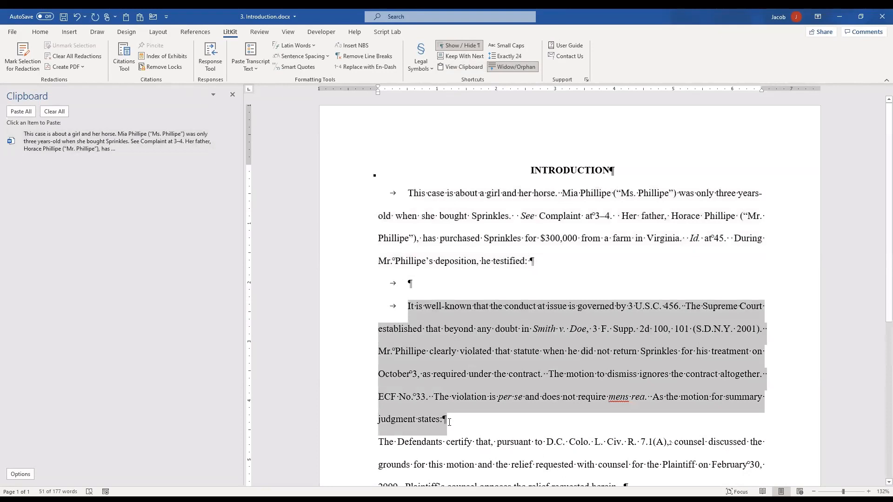
key("ctrl+c")
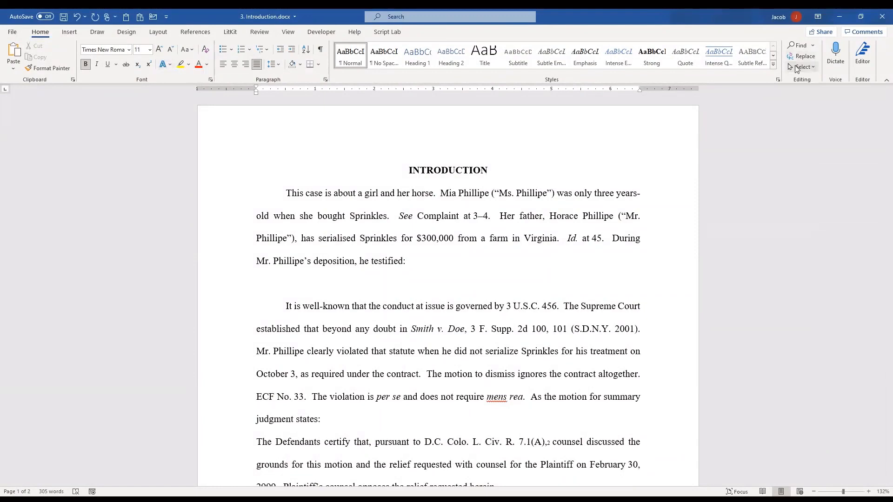
Open Find and Replace and locate the words "serialised" and "serialize" in the body paragraphs
key("ctrl+h")
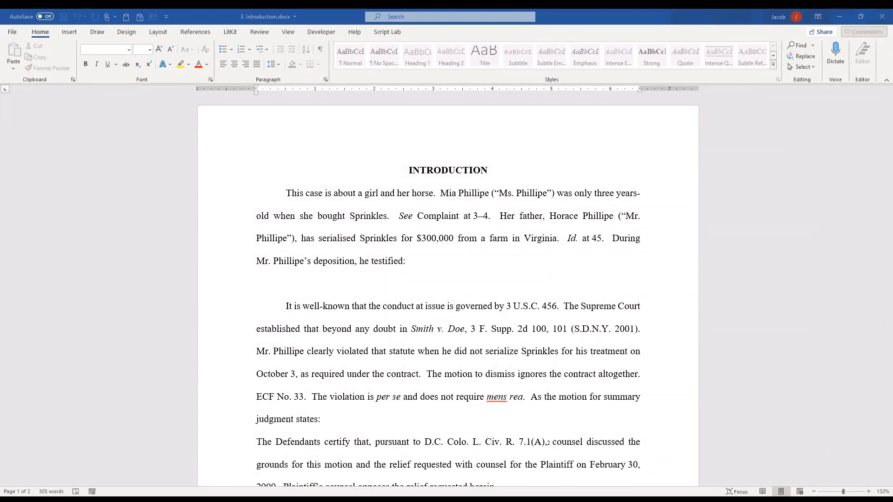
mouse_move(432, 472)
double_click(333, 240)
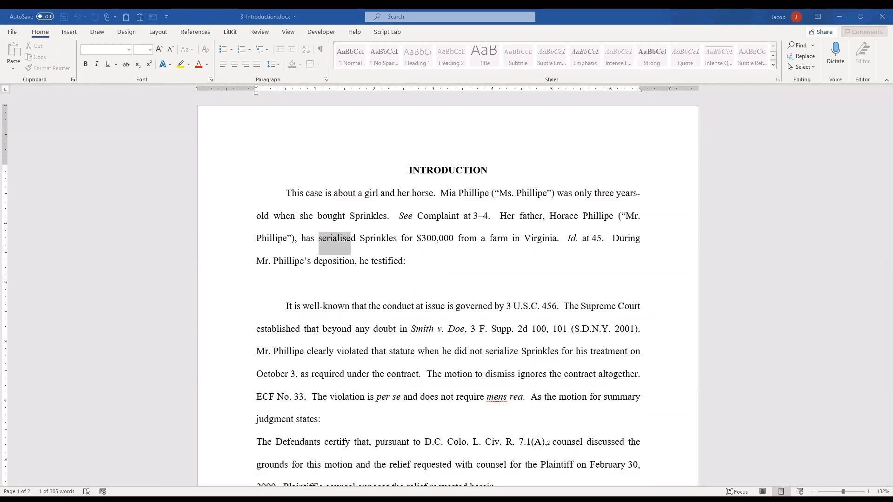
double_click(501, 352)
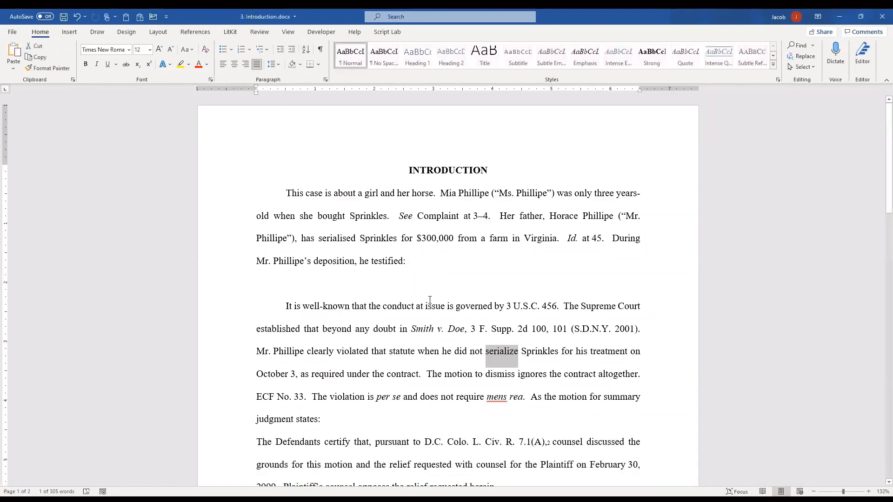
Examine the wildcard character table on page 2 and open the document search
scroll(468, 322, "down", 12)
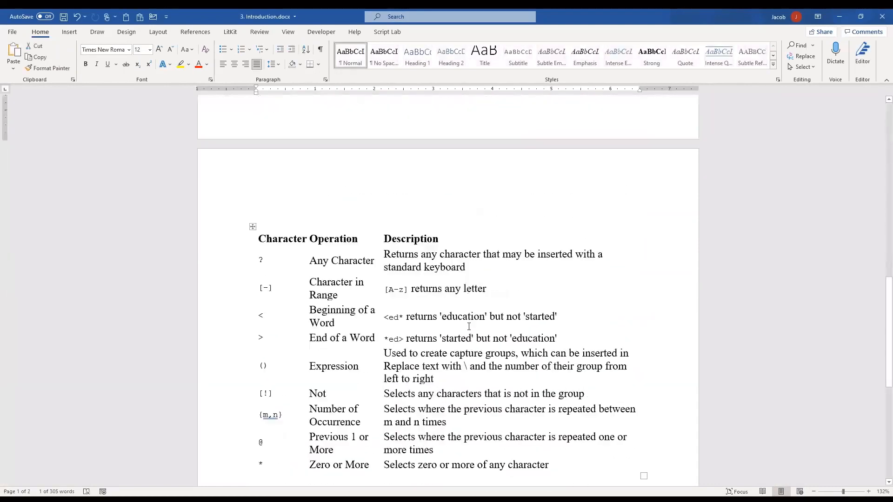
scroll(469, 327, "down", 4)
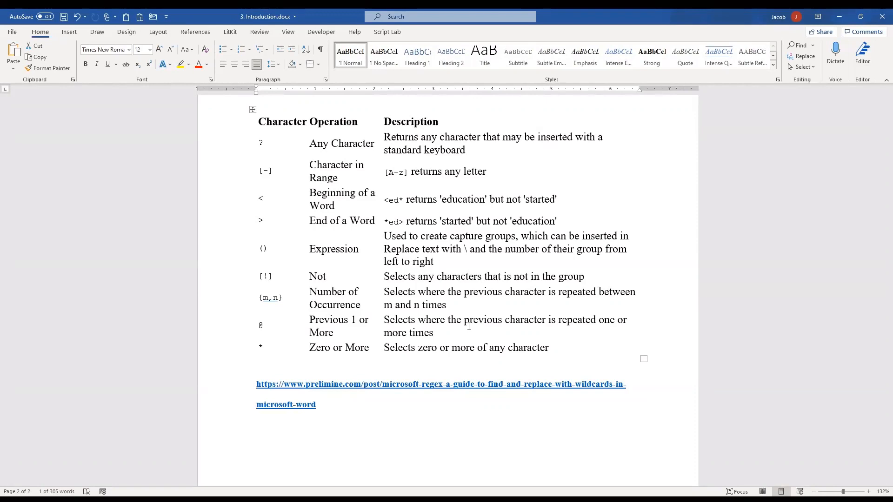
key("ctrl+f")
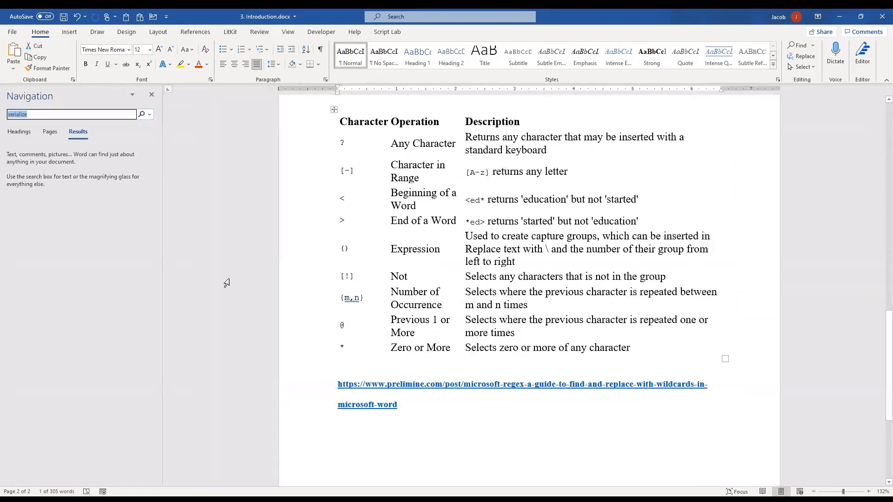